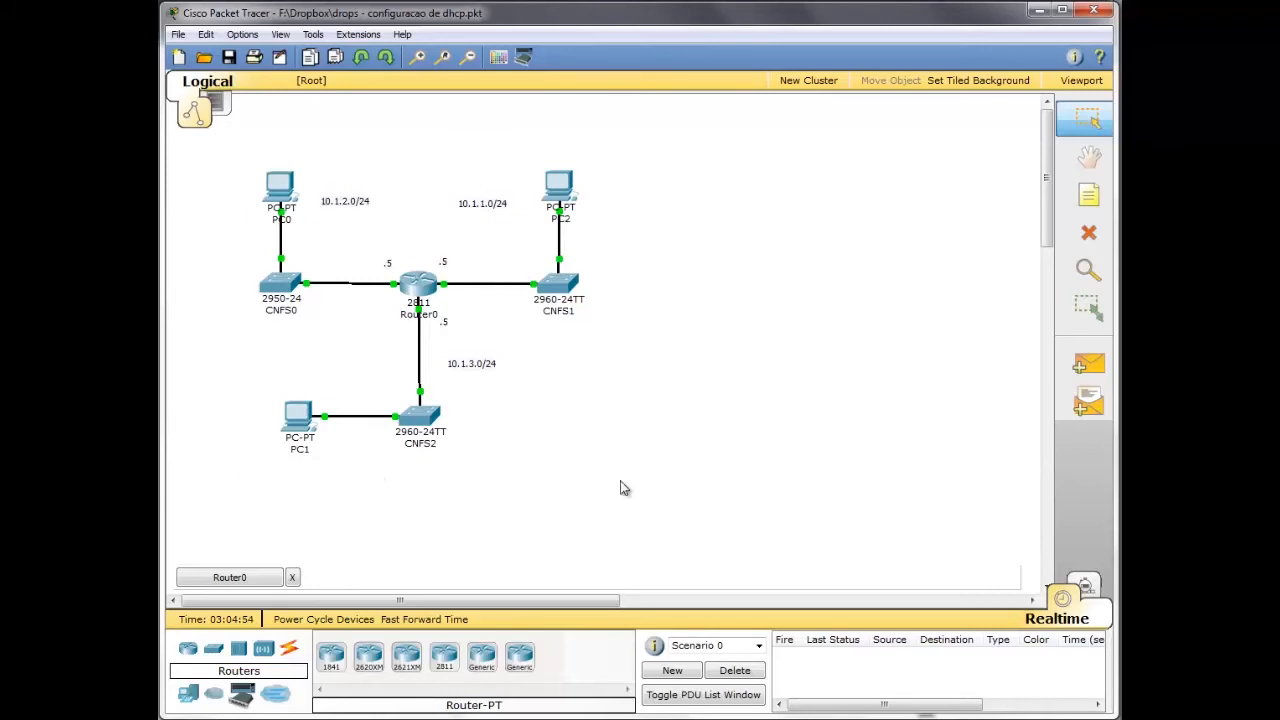
Check the IP configuration of PC1, PC2 and PC0 in turn, closing each PC's window after viewing it
{"action": "left_click", "coordinate": [288, 432]}
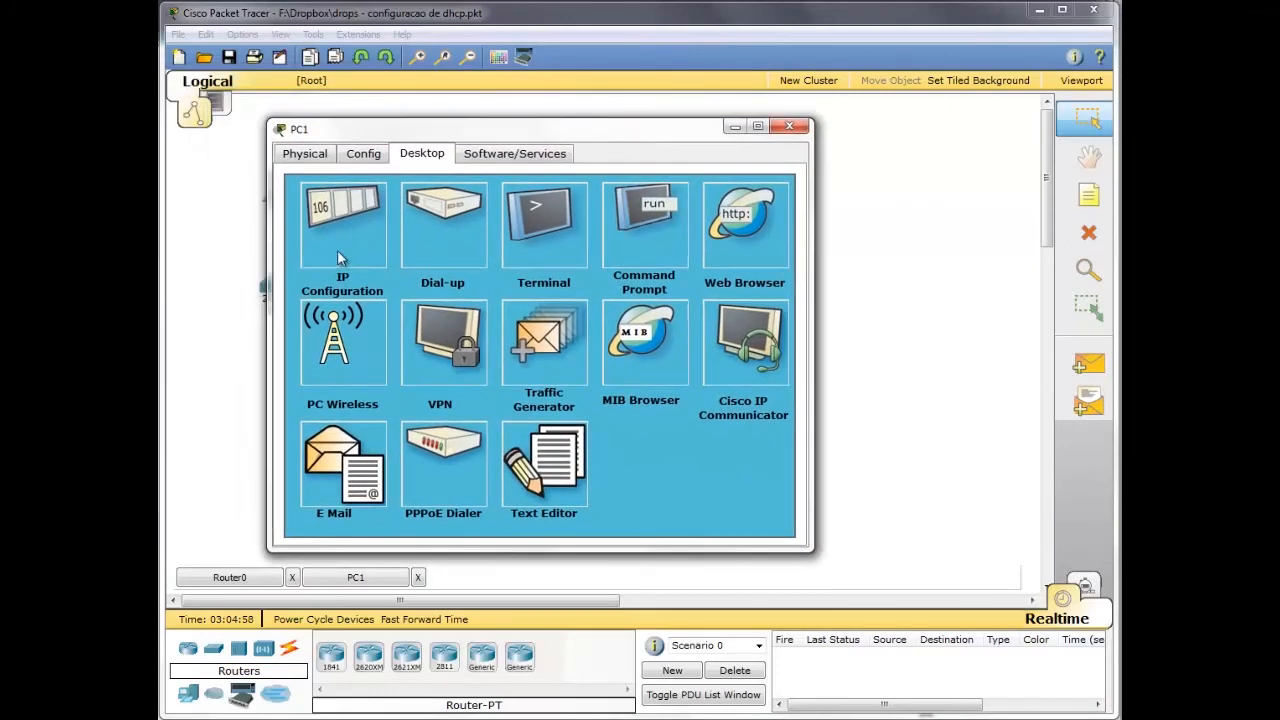
{"action": "left_click", "coordinate": [350, 260]}
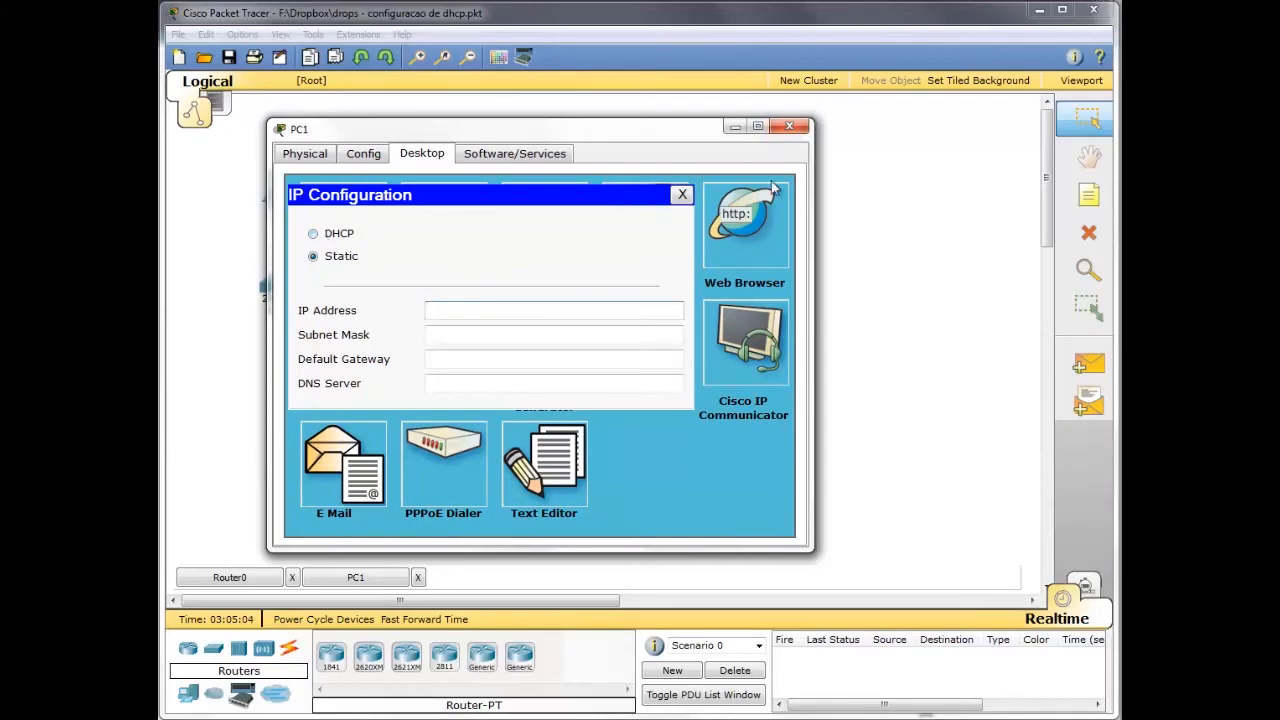
{"action": "left_click", "coordinate": [789, 126]}
{"action": "left_click", "coordinate": [559, 190]}
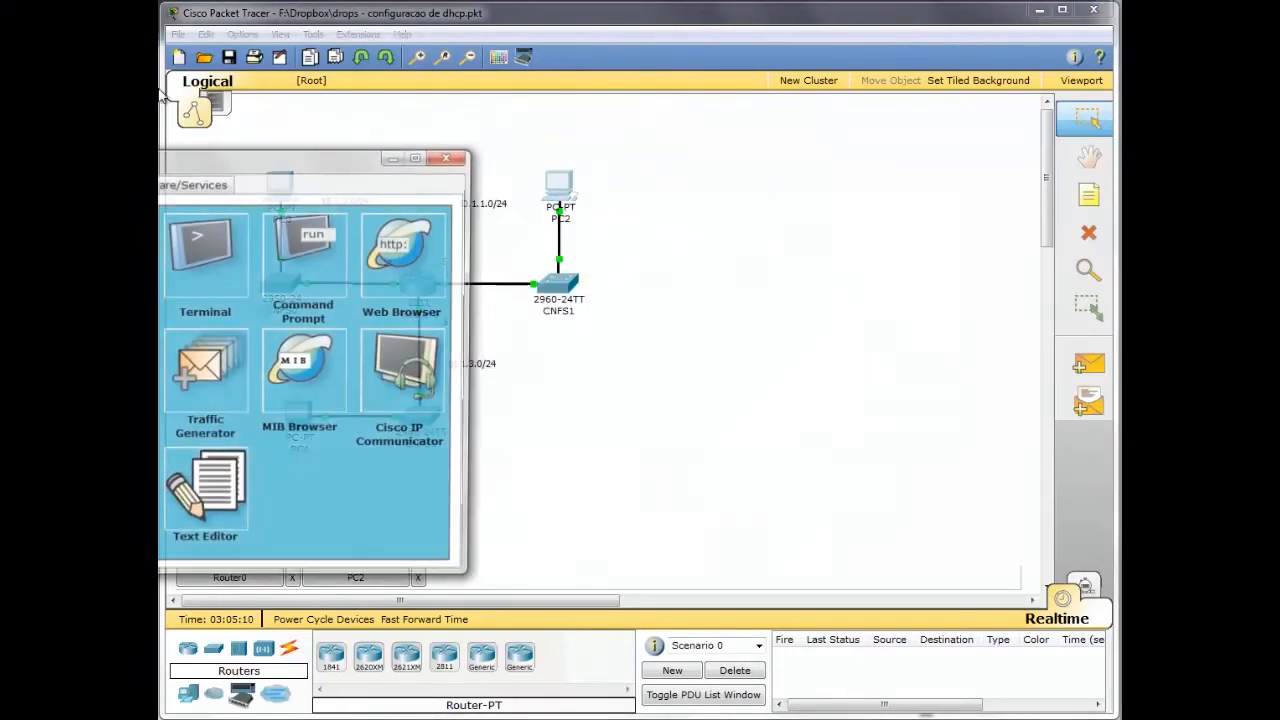
{"action": "left_click", "coordinate": [349, 245]}
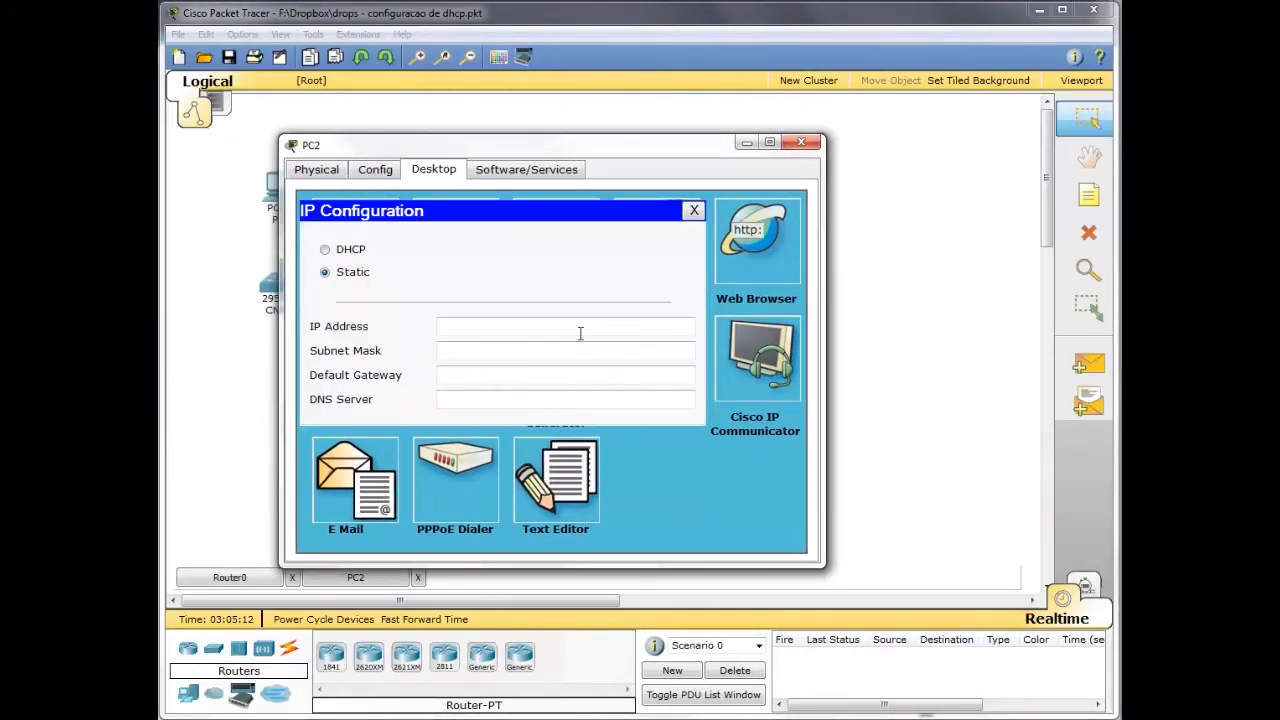
{"action": "left_click", "coordinate": [801, 142]}
{"action": "left_click", "coordinate": [280, 187]}
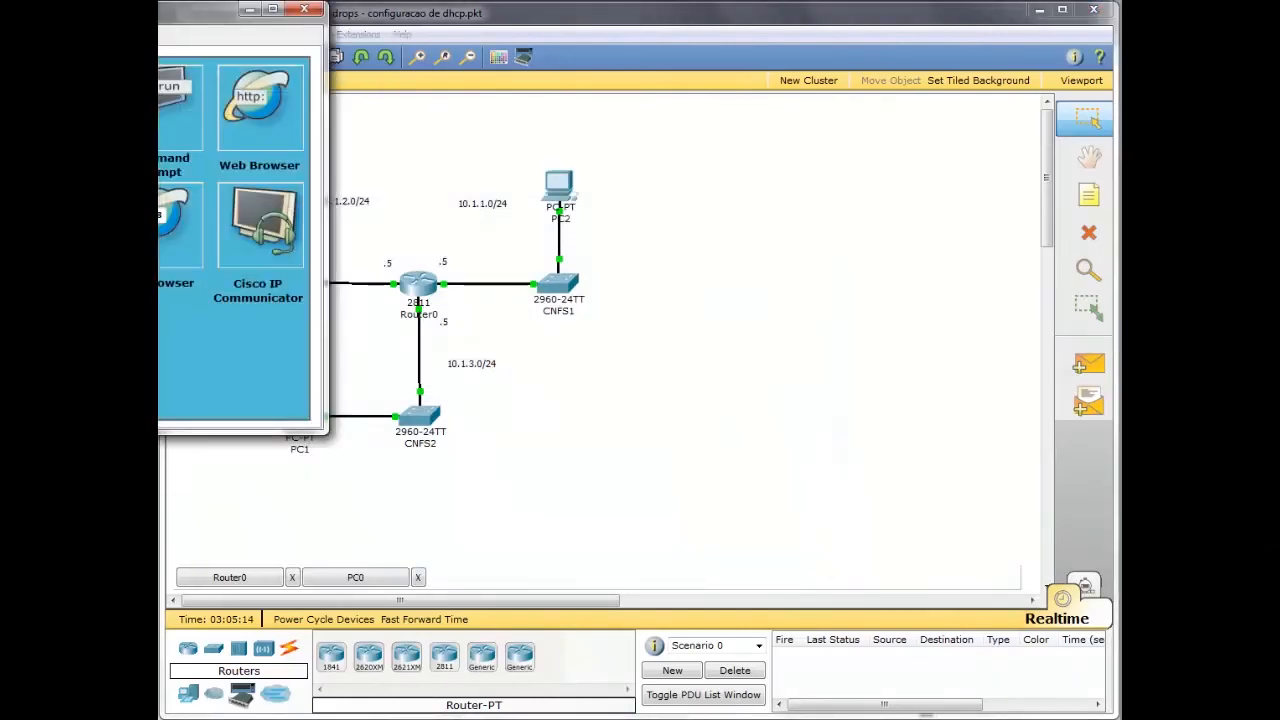
{"action": "left_click", "coordinate": [383, 280]}
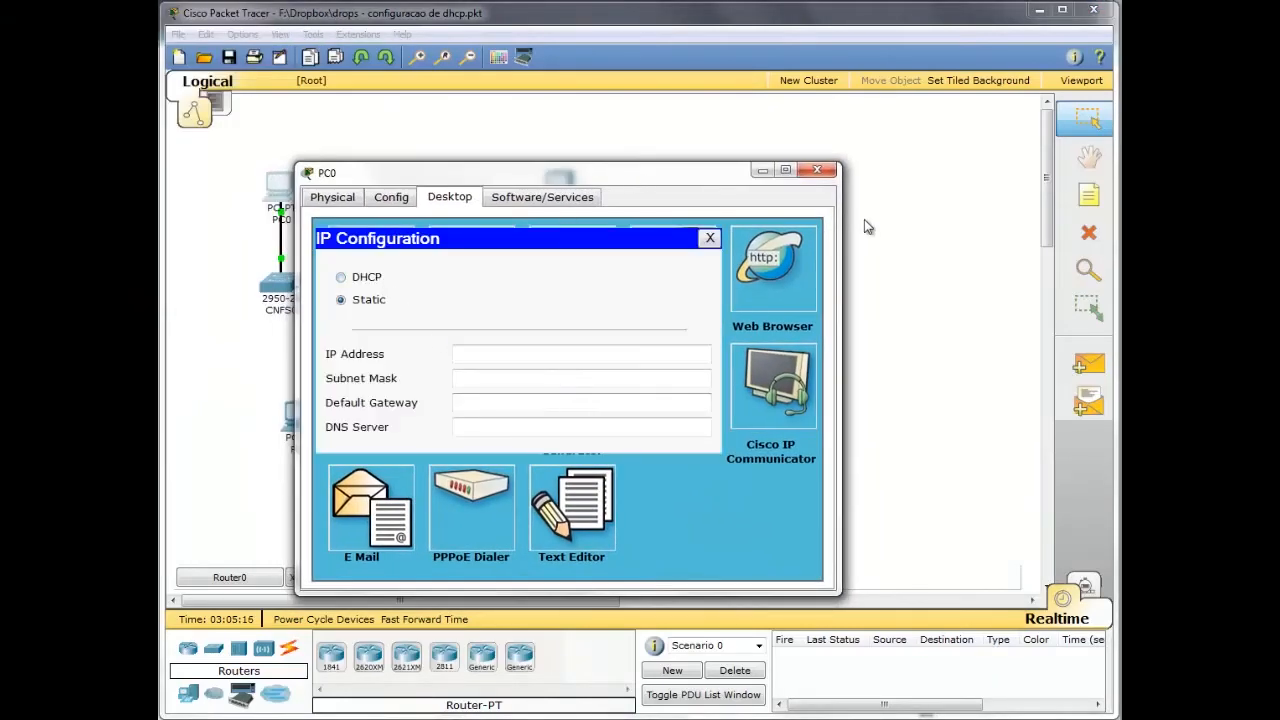
{"action": "left_click", "coordinate": [817, 170]}
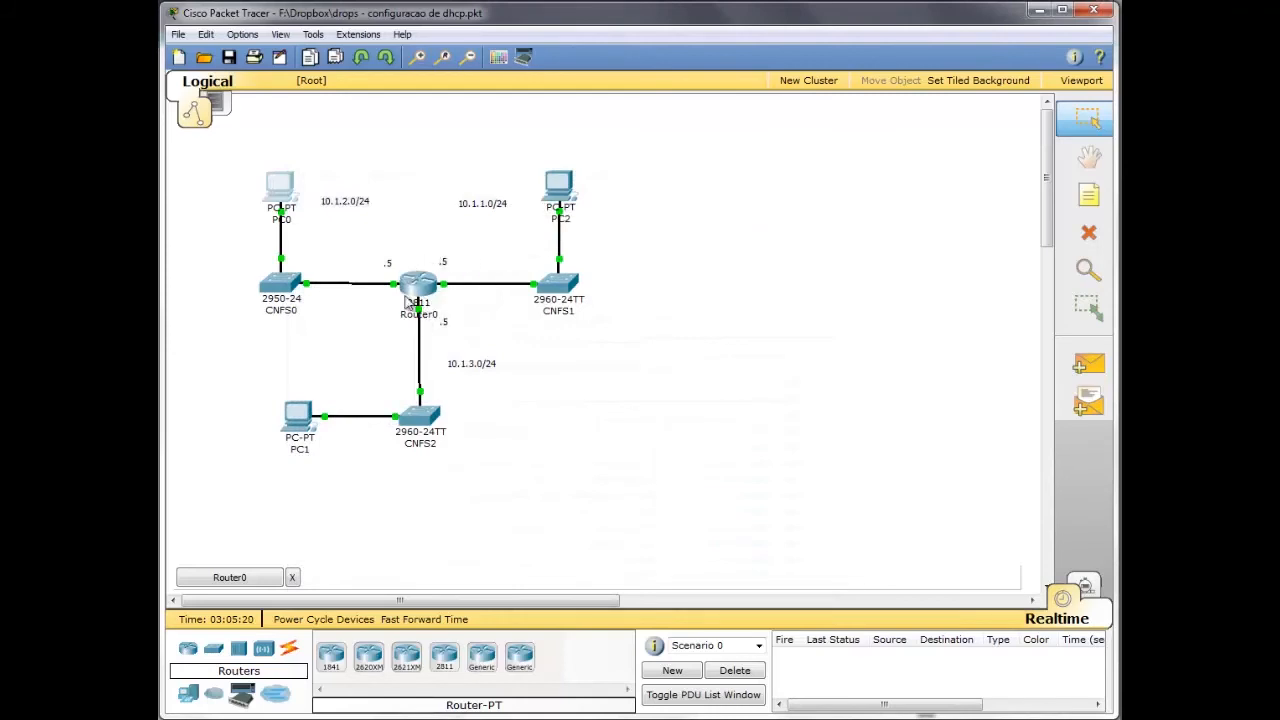
Open Router0's command line and enter privileged mode and global configuration mode with enable and configure terminal
{"action": "mouse_move", "coordinate": [433, 305]}
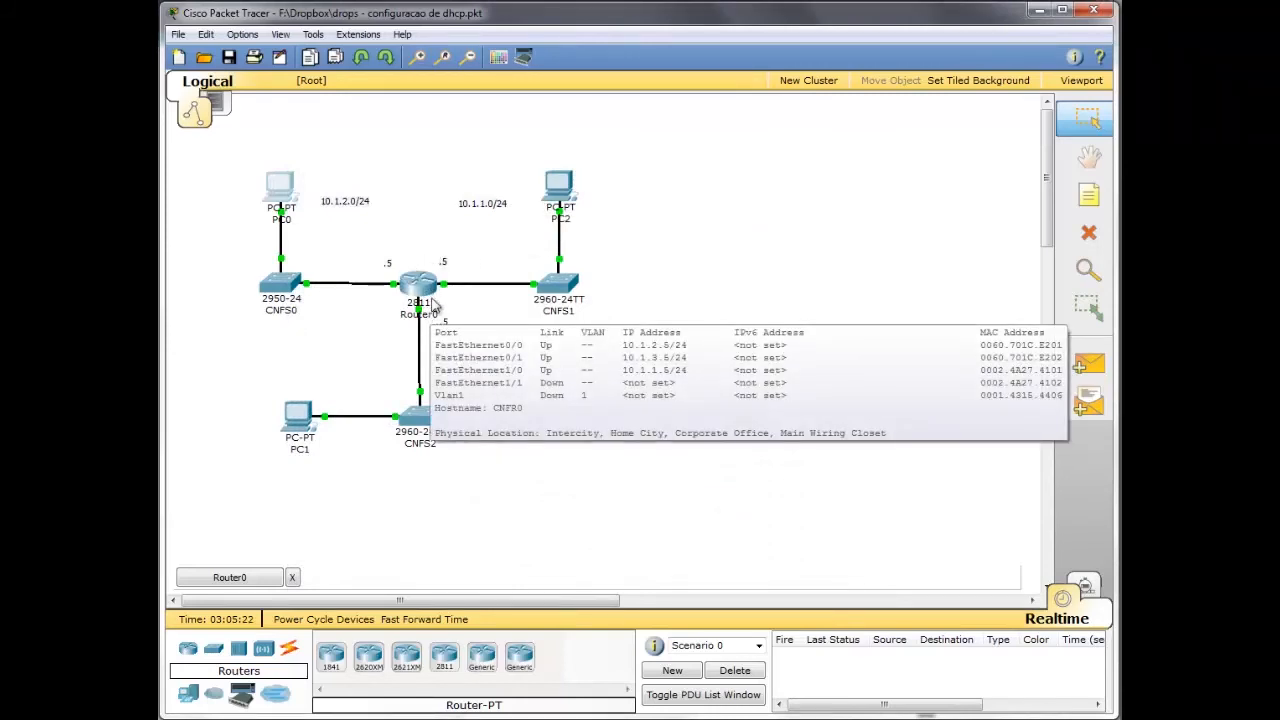
{"action": "left_click", "coordinate": [433, 305]}
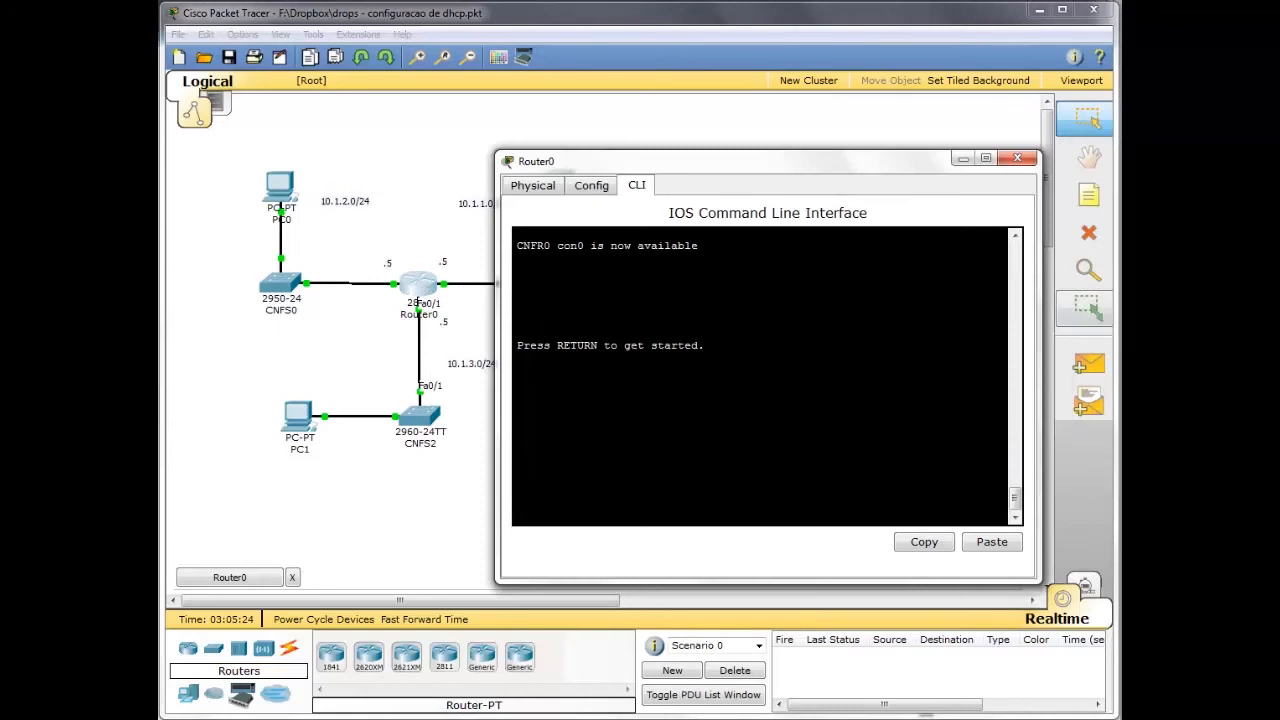
{"action": "key", "text": "Return"}
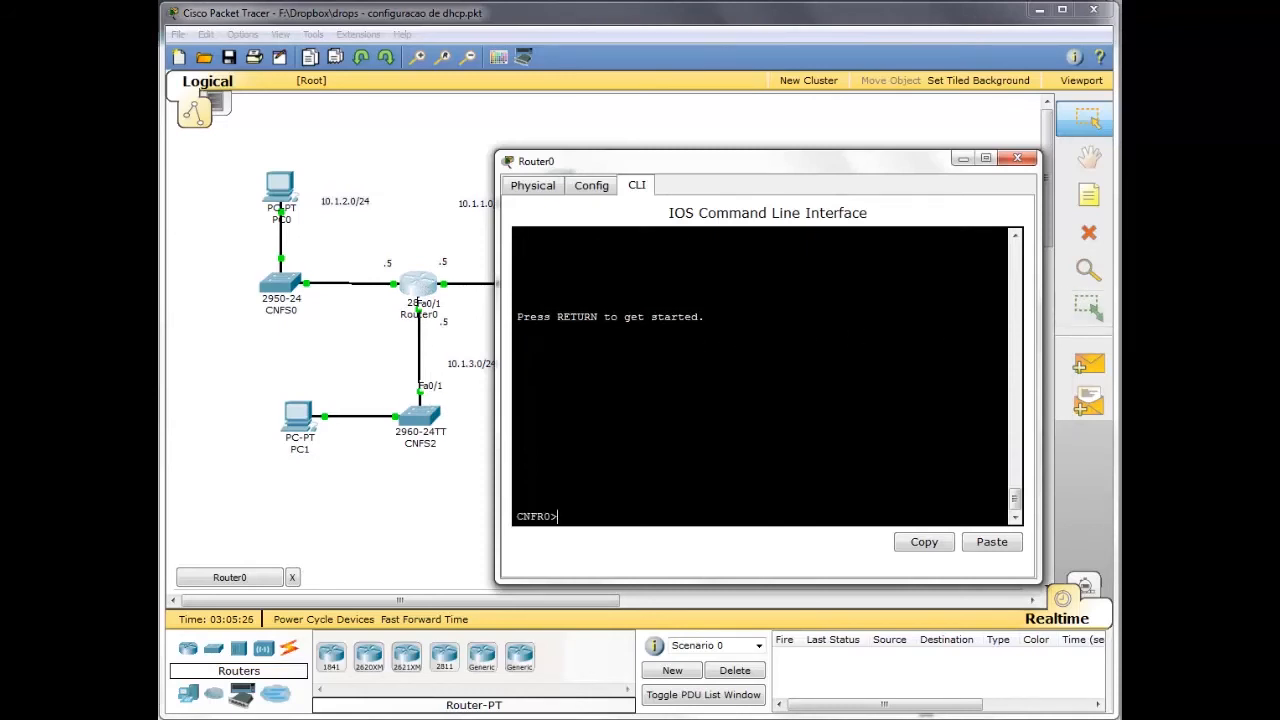
{"action": "type", "text": "enable"}
{"action": "key", "text": "Return"}
{"action": "type", "text": "configure terminal"}
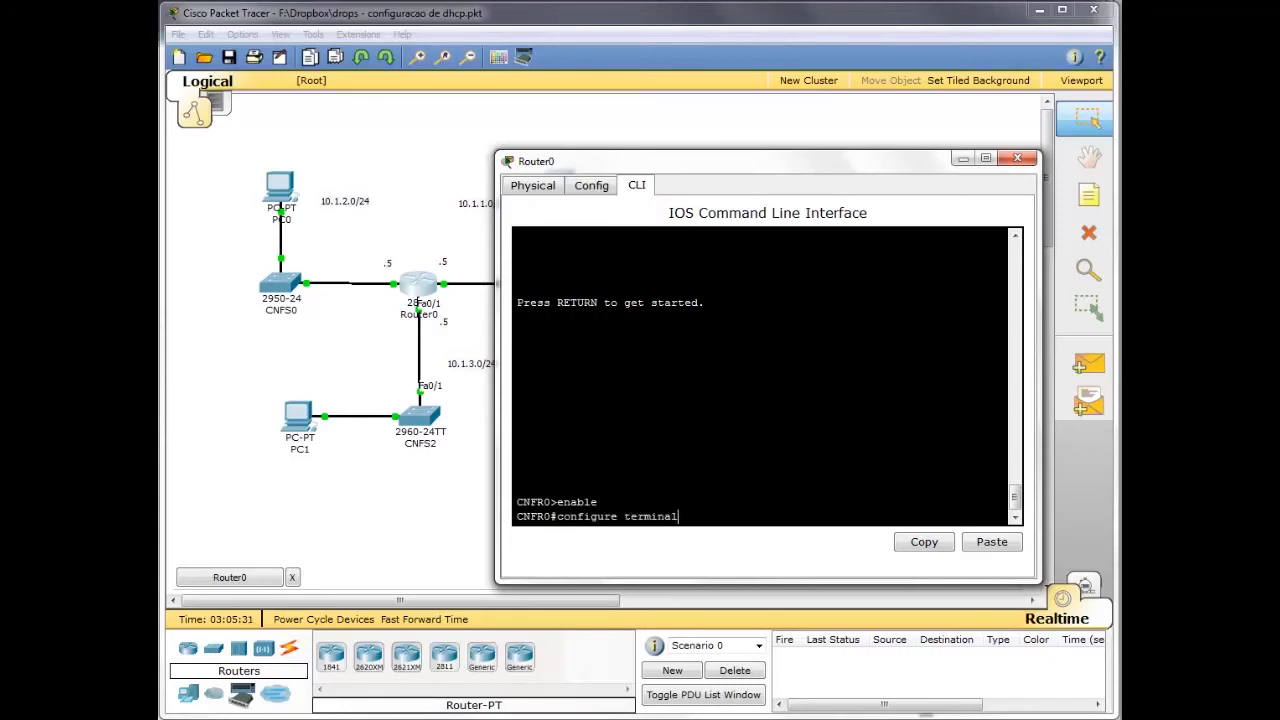
{"action": "key", "text": "Return"}
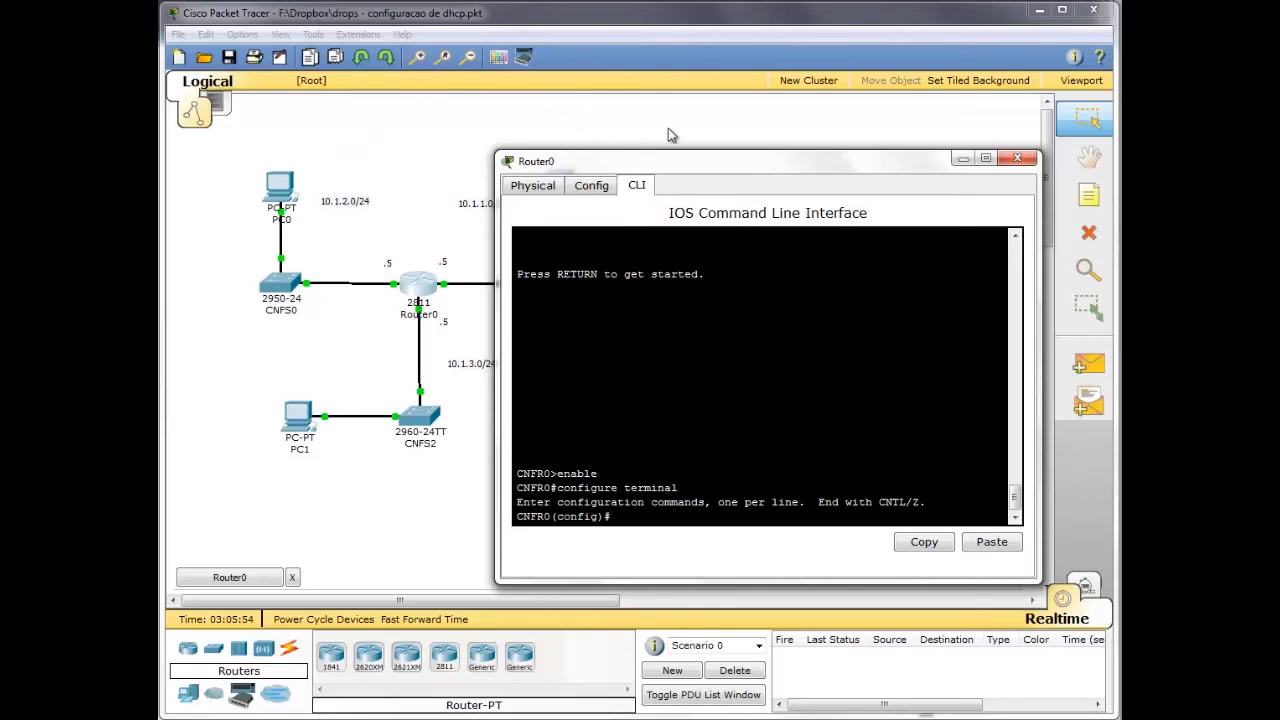
Create the DHCP pool REDE_DA_ESQUERDA on the router with network 10.1.2.0 and mask 255.255.255.0
{"action": "type", "text": "ip dhcp pool REDE_DA_ESQUERDA"}
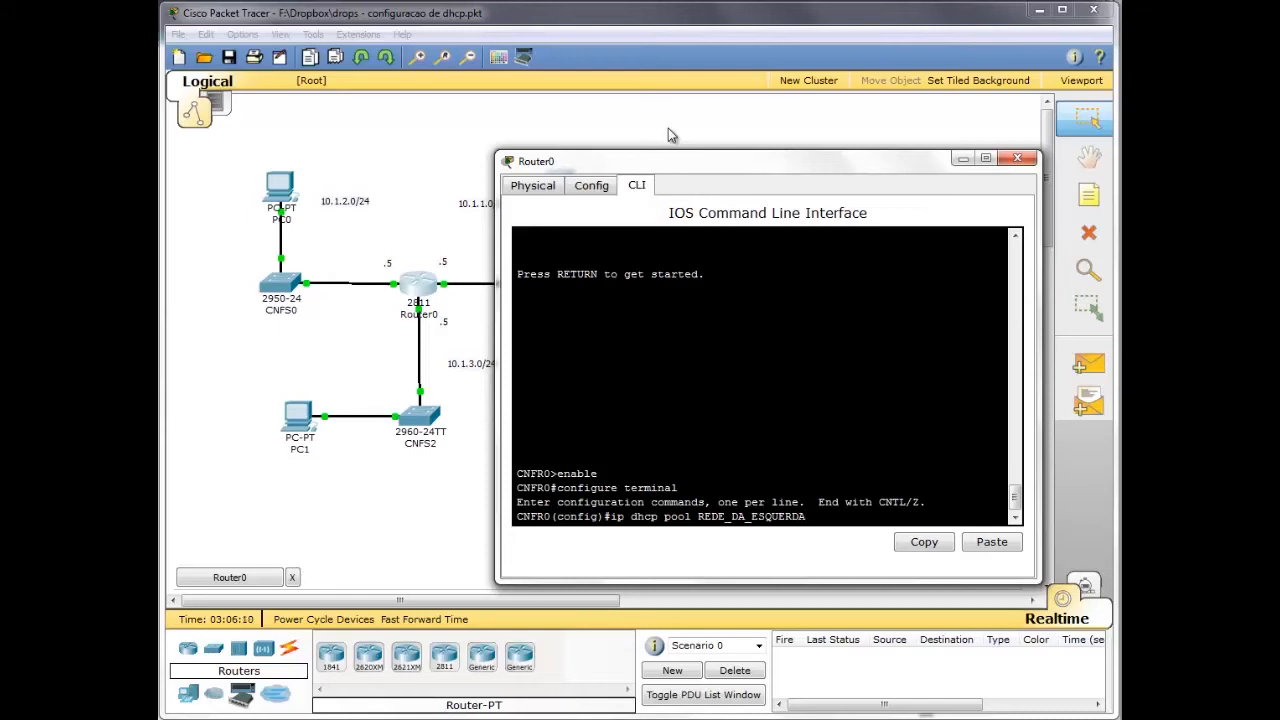
{"action": "key", "text": "Return"}
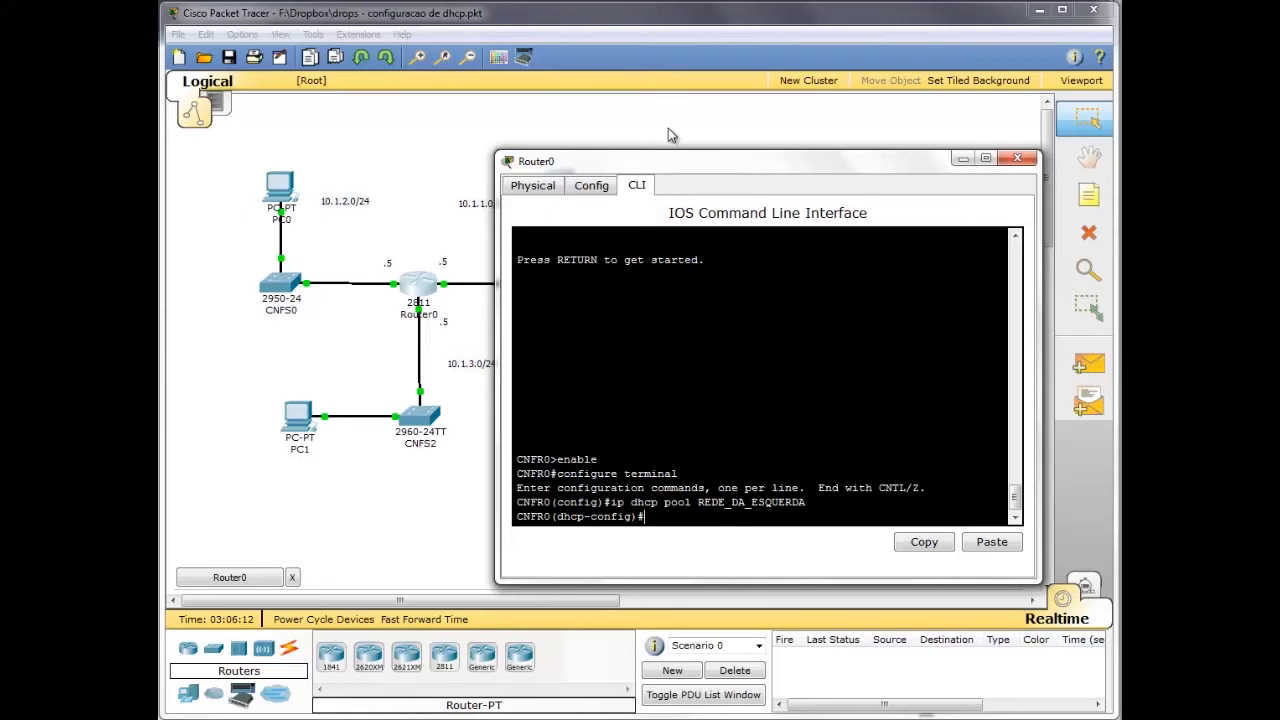
{"action": "type", "text": "network 10.1.2.0 255.255.255.0"}
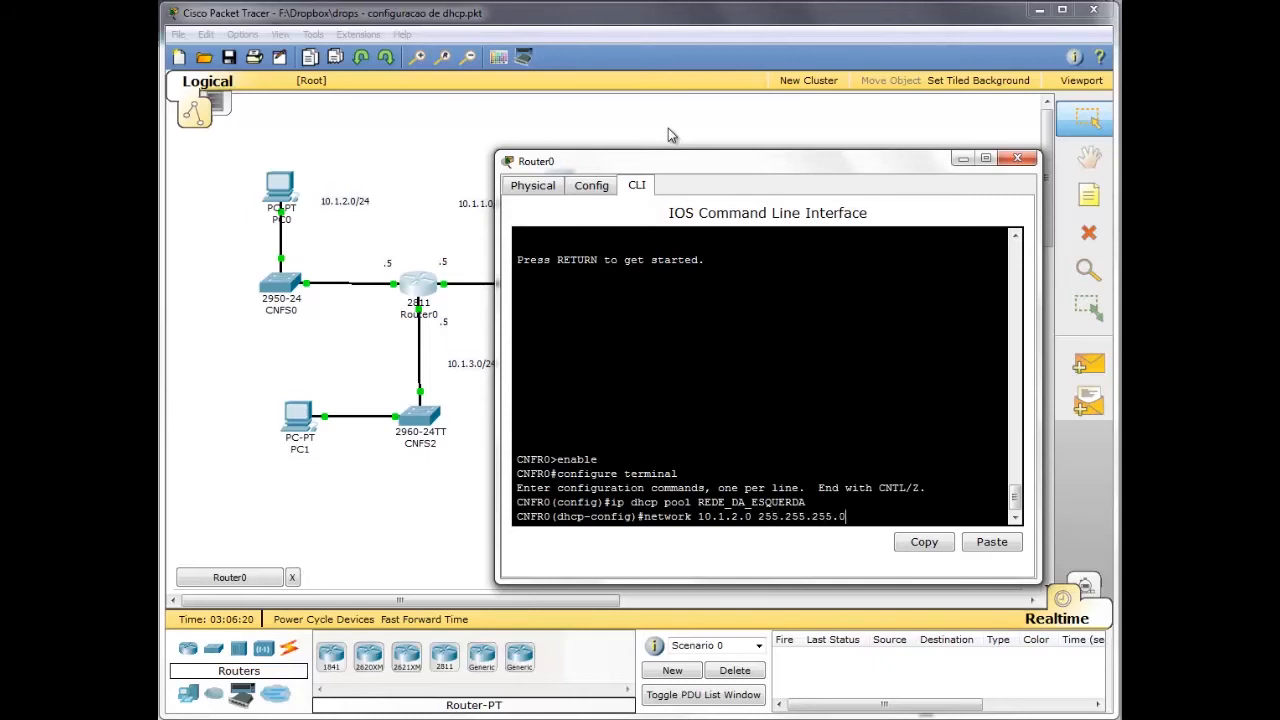
{"action": "key", "text": "Return"}
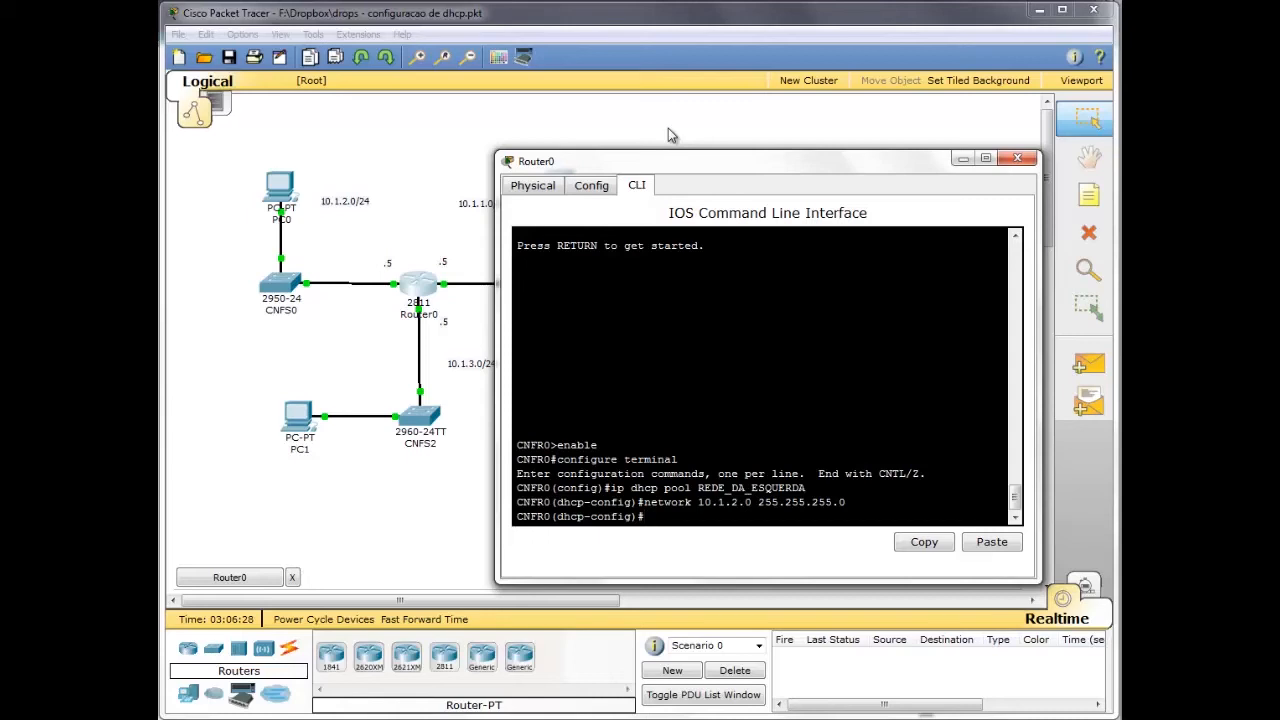
Set the REDE_DA_ESQUERDA pool's DNS server to 8.8.8.8 and default router to 10.1.2.5, and end configuration mode
{"action": "type", "text": "dns-server 8.8.8.8"}
{"action": "key", "text": "Return"}
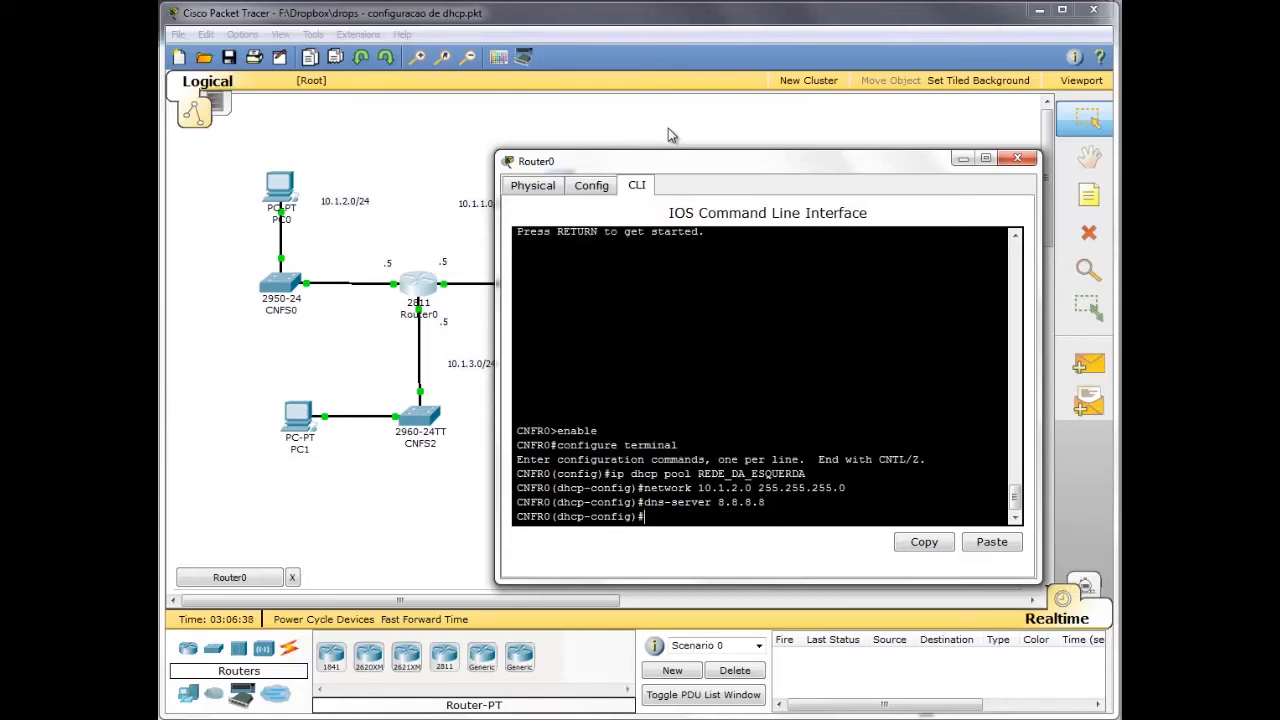
{"action": "type", "text": "default-router"}
{"action": "type", "text": "10.1.2.5"}
{"action": "key", "text": "Return"}
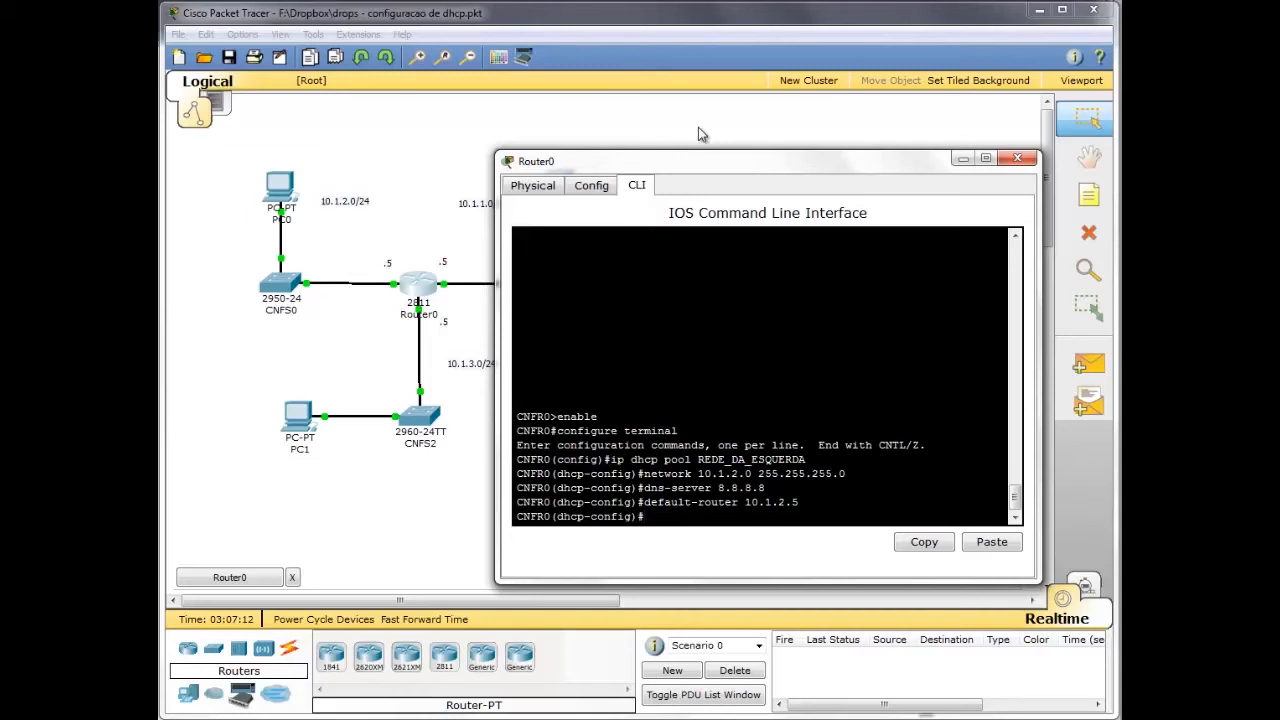
{"action": "type", "text": "end"}
{"action": "key", "text": "Return"}
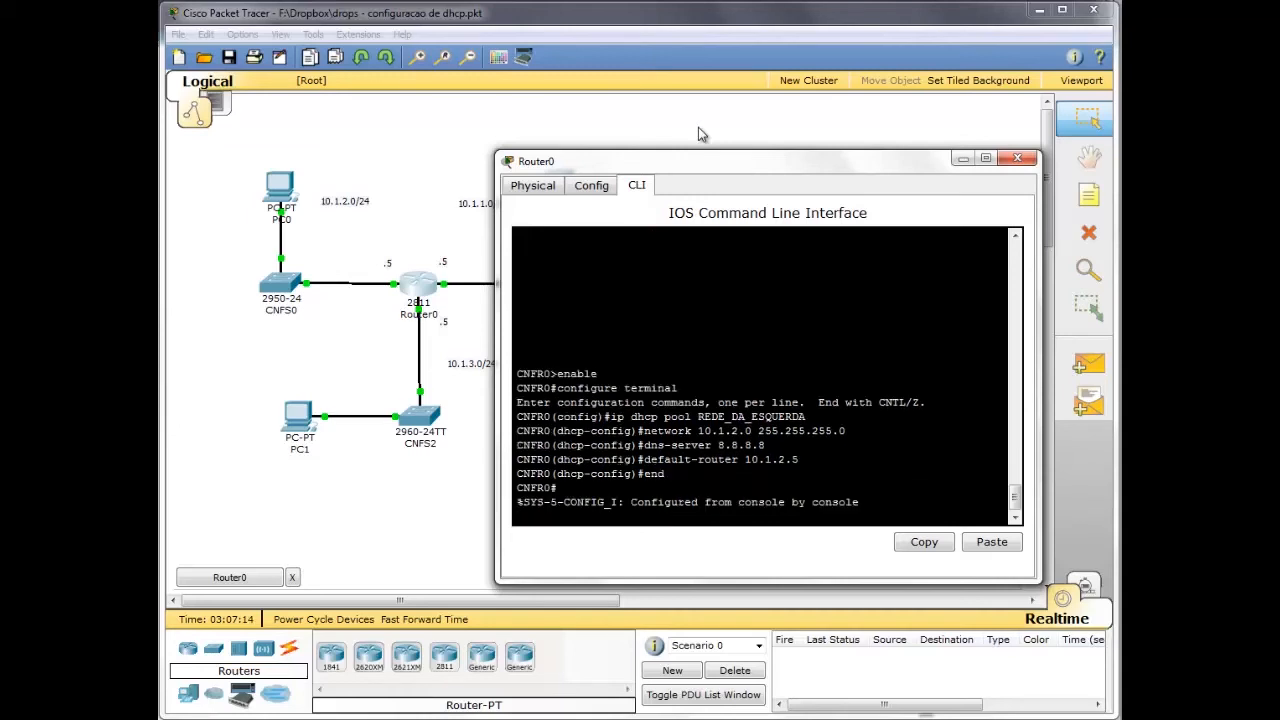
Return to global configuration mode and exclude the address 10.1.2.5 from DHCP assignment
{"action": "key", "text": "Return"}
{"action": "type", "text": "conf "}
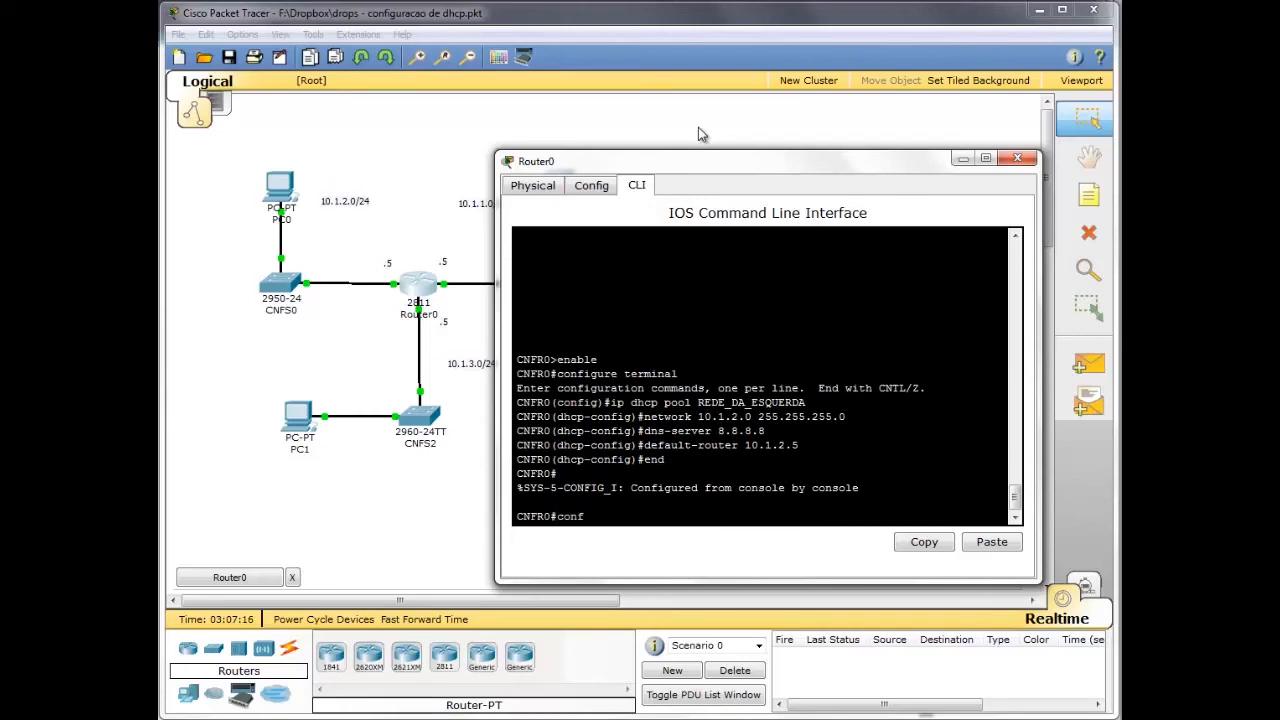
{"action": "type", "text": "t"}
{"action": "key", "text": "Return"}
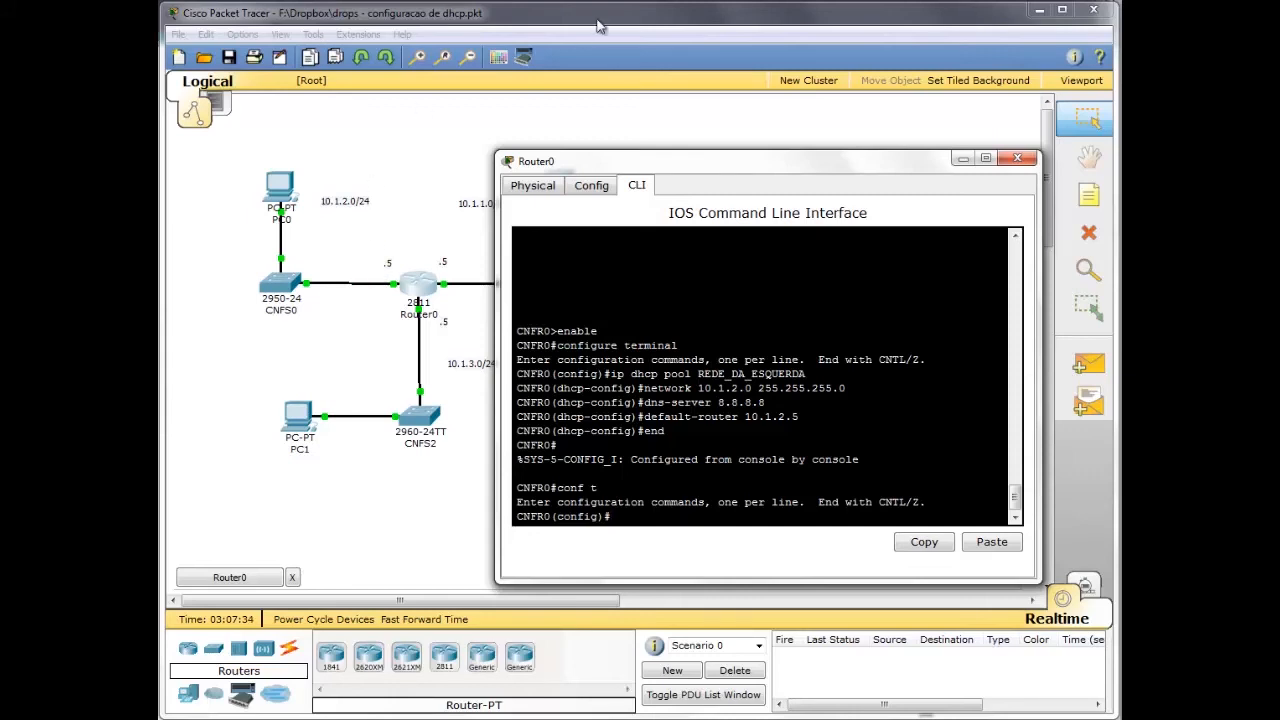
{"action": "type", "text": "ip dhcp excluded-address"}
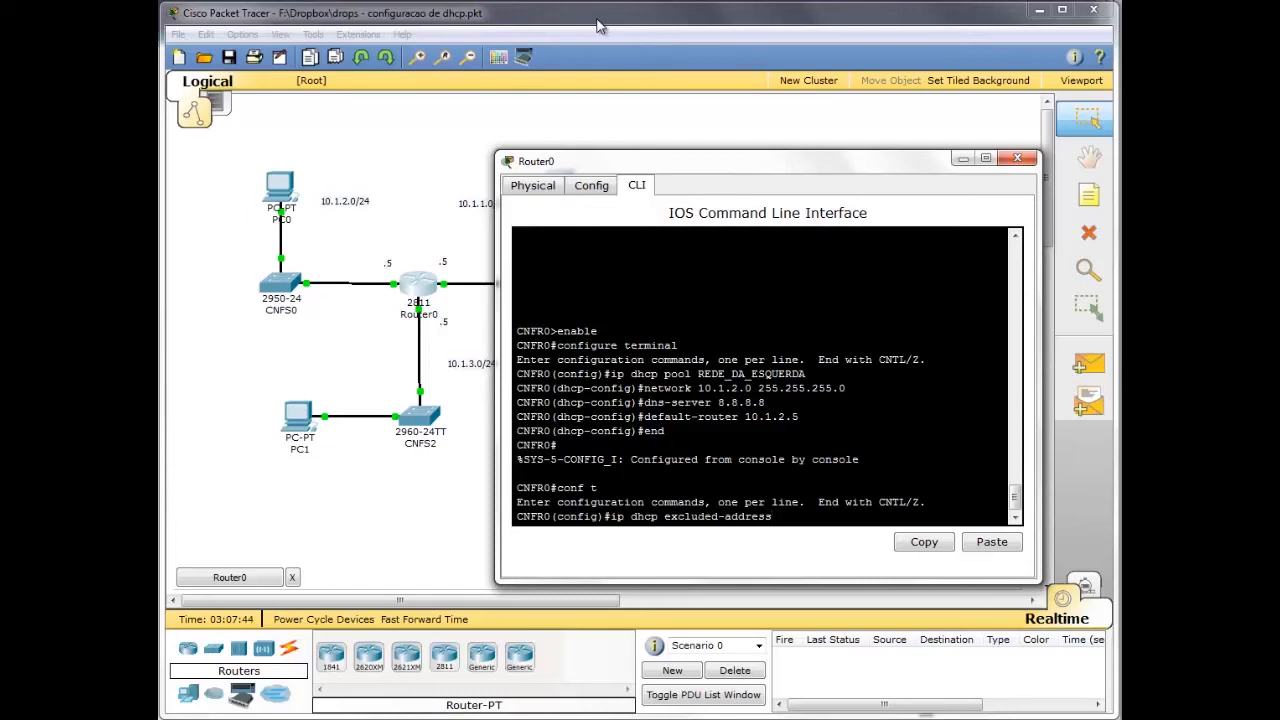
{"action": "type", "text": "10.1.2.5"}
{"action": "key", "text": "Return"}
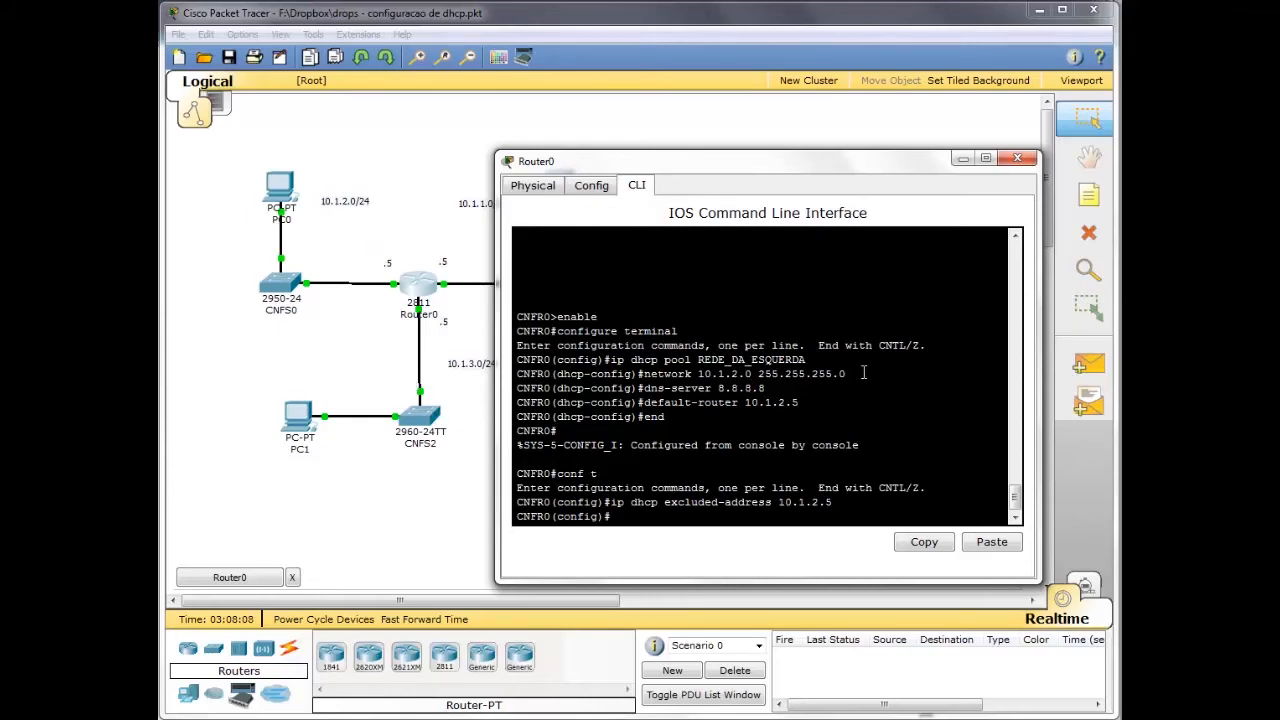
Create the DHCP pool REDE_ABAIXO with network 10.1.3.0 and mask 255.255.255.0
{"action": "type", "text": "ip dhcp pool"}
{"action": "type", "text": "REDE_ABAIXO"}
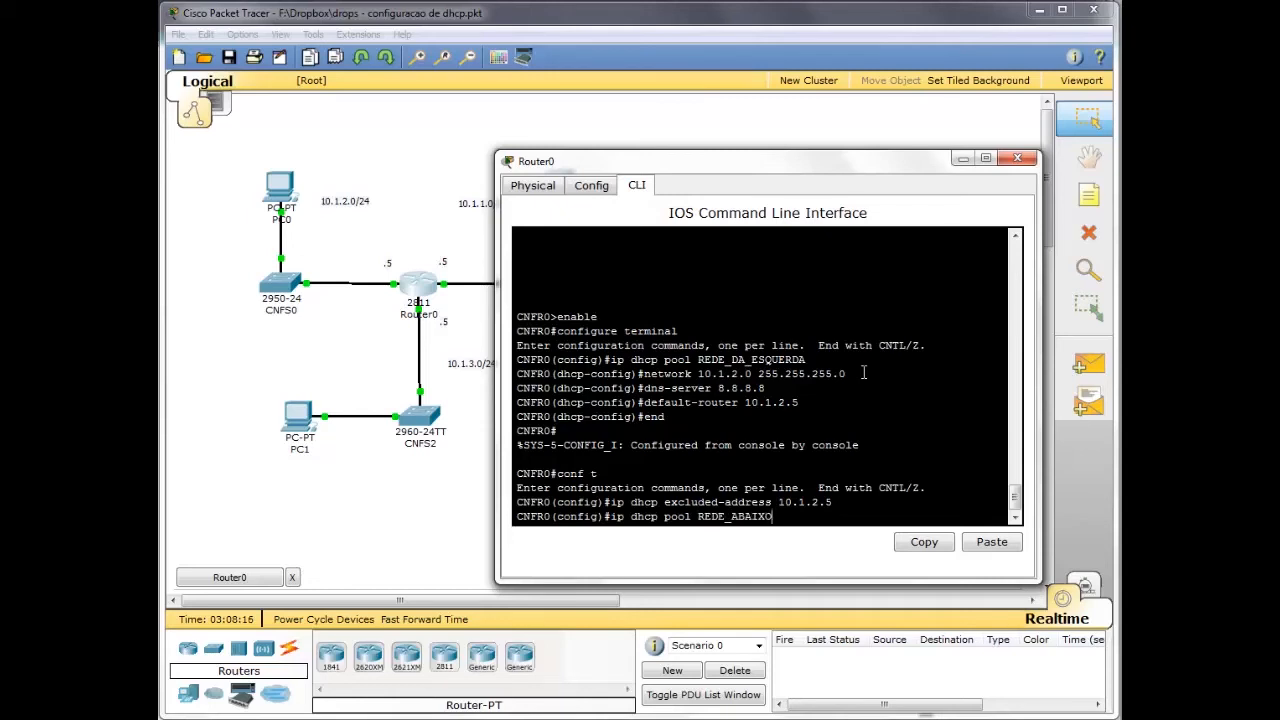
{"action": "key", "text": "Return"}
{"action": "type", "text": "network 10.1"}
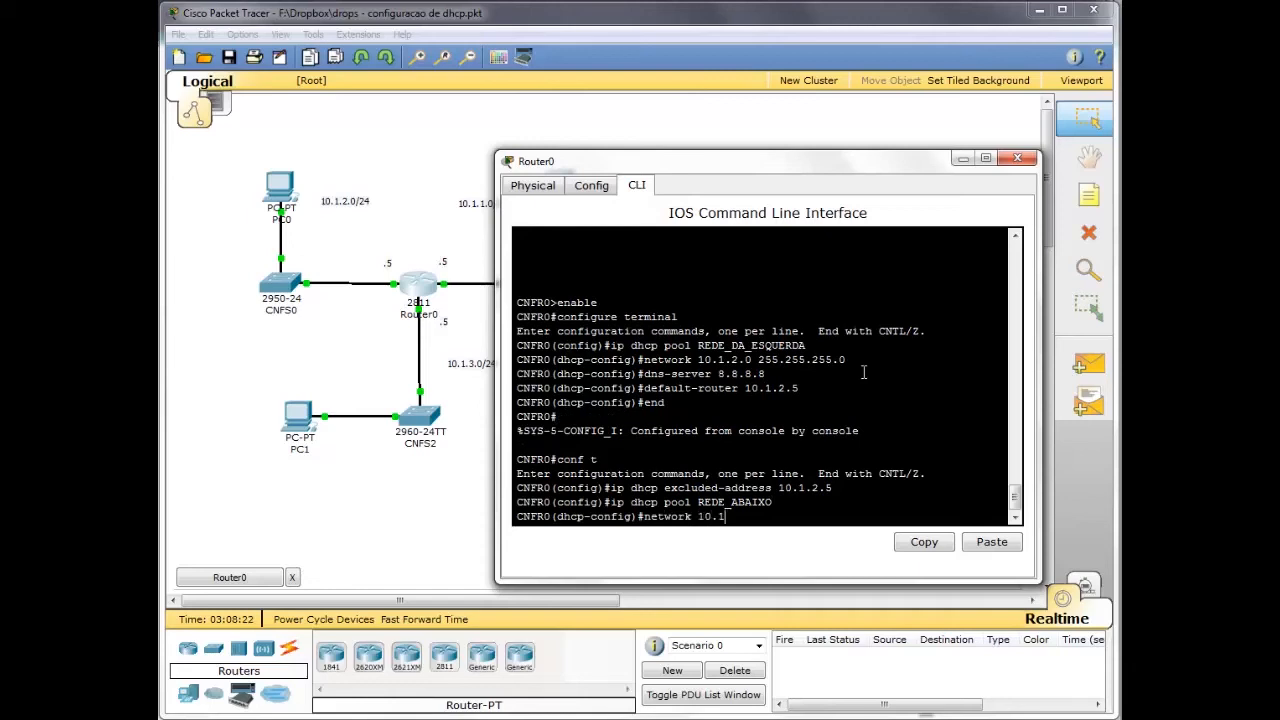
{"action": "type", "text": ".3.0 255.255.255.0"}
{"action": "key", "text": "Return"}
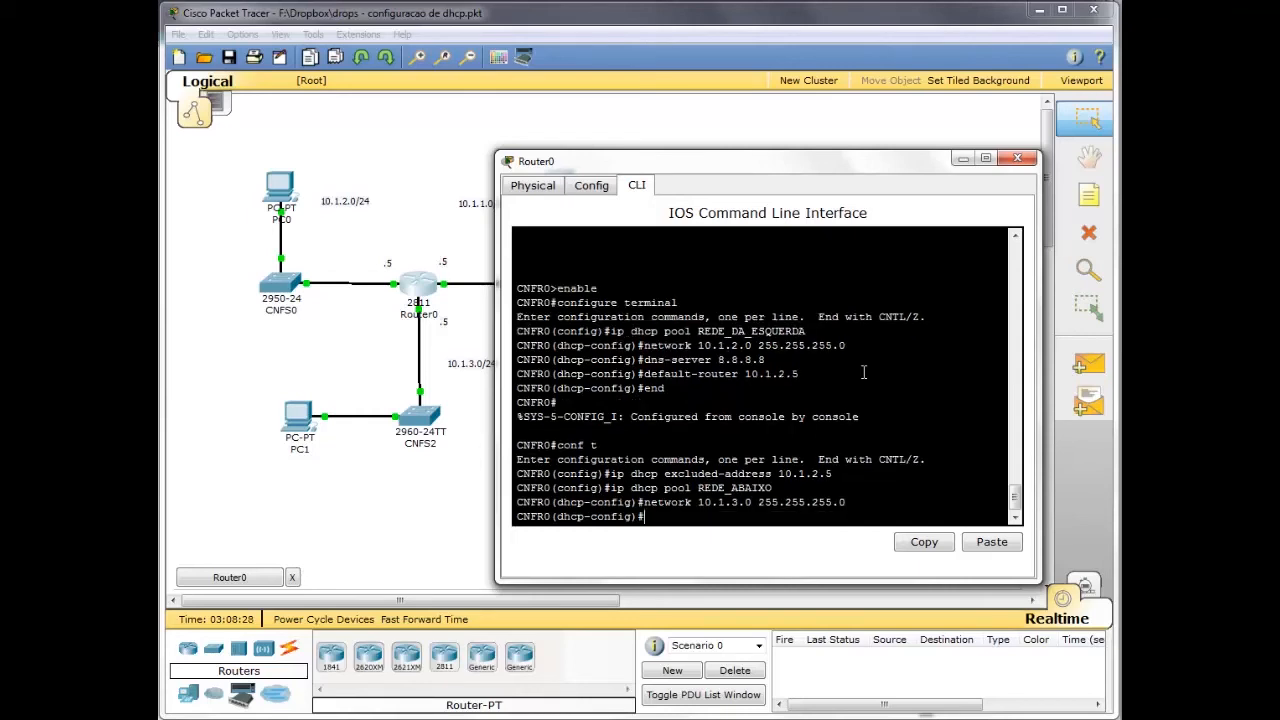
Exit the pool configuration and exclude the address 10.1.3.5 from DHCP assignment
{"action": "type", "text": "enit"}
{"action": "key", "text": "Return"}
{"action": "type", "text": "ip dhcp excl"}
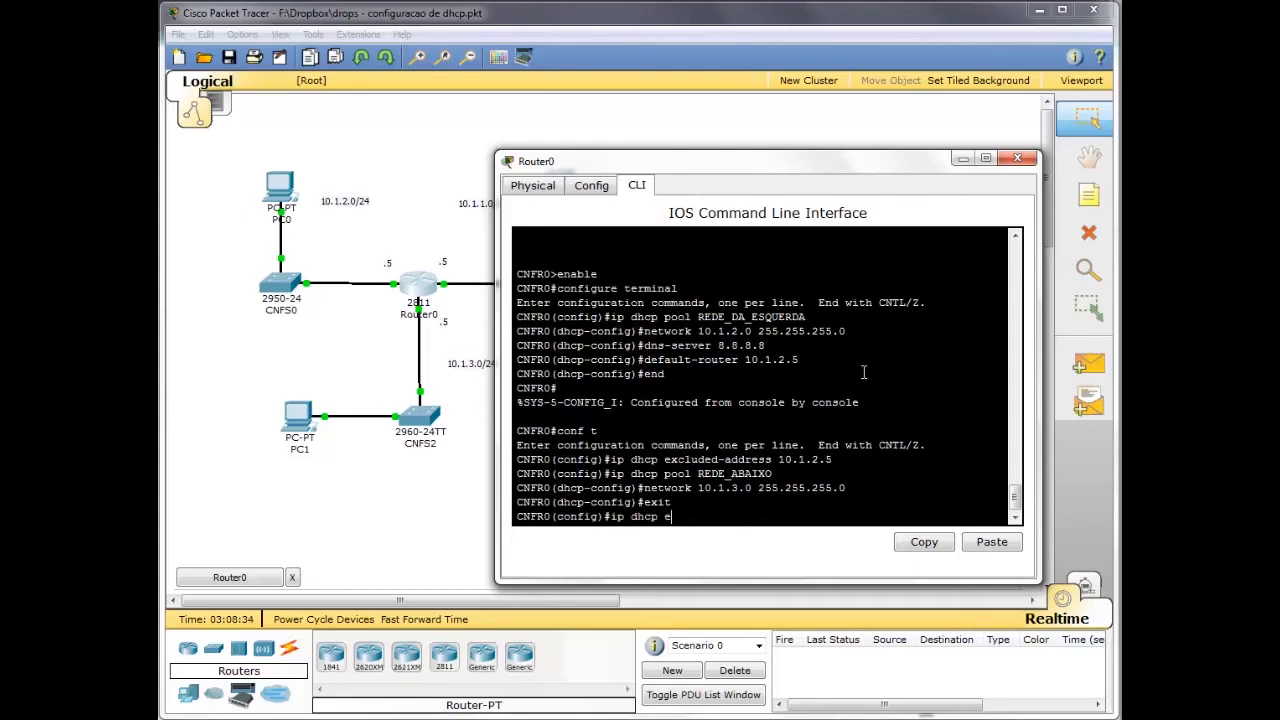
{"action": "key", "text": "BackSpace"}
{"action": "key", "text": "BackSpace"}
{"action": "key", "text": "BackSpace"}
{"action": "type", "text": "xcl"}
{"action": "key", "text": "BackSpace"}
{"action": "key", "text": "BackSpace"}
{"action": "type", "text": "c"}
{"action": "key", "text": "Tab"}
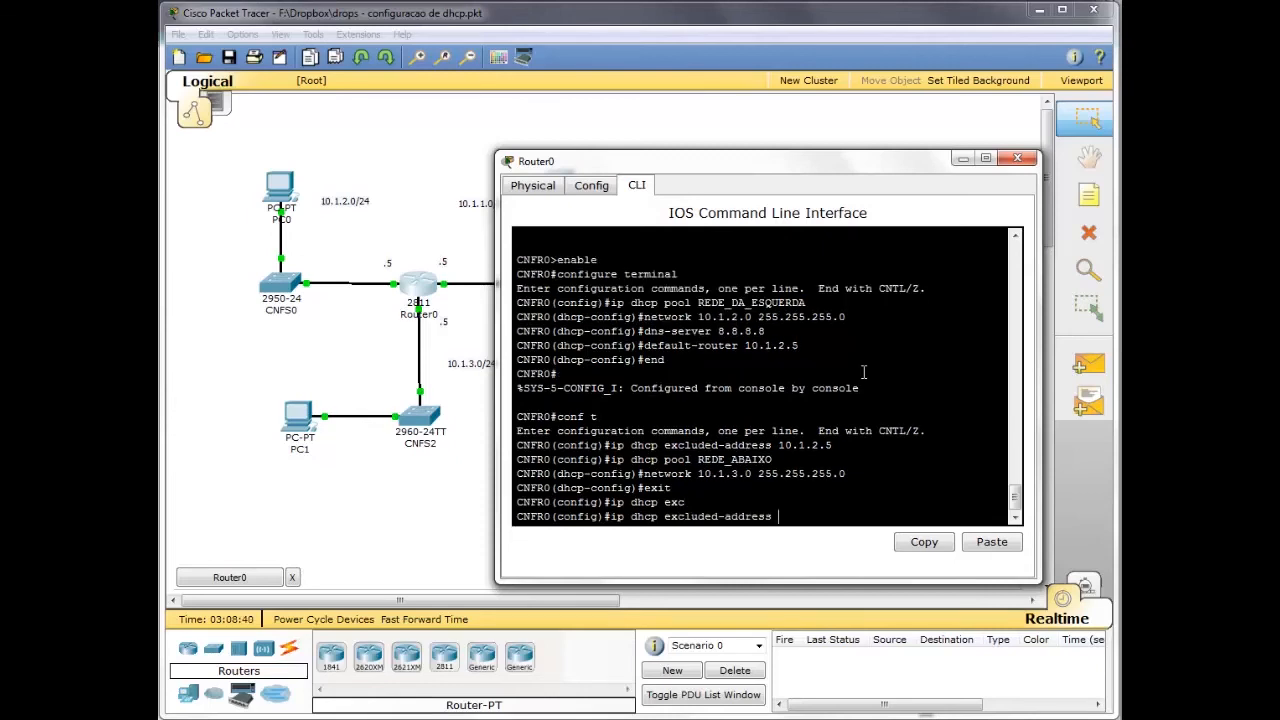
{"action": "type", "text": "10.1.3.5"}
{"action": "key", "text": "Return"}
Reopen the REDE_ABAIXO pool, set its DNS server to 8.8.8.8 and default router to 10.1.3.5, and exit it
{"action": "type", "text": "ip dhcp"}
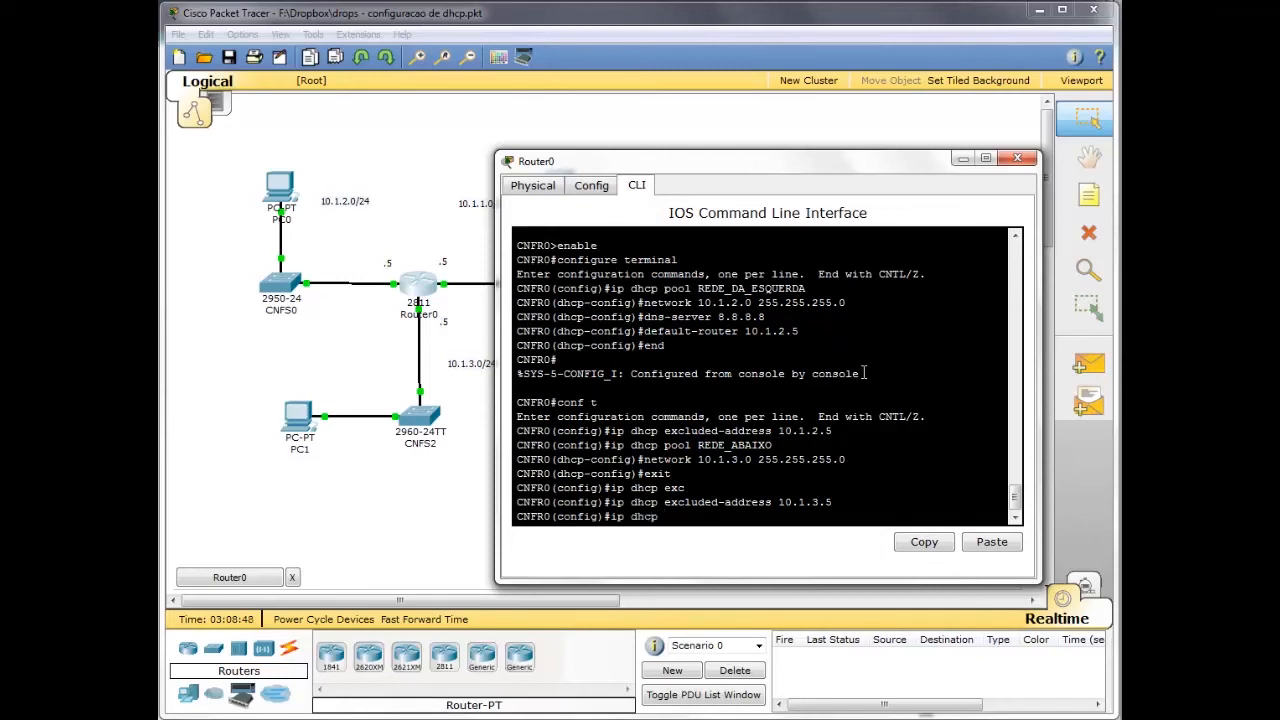
{"action": "type", "text": " pool REDE_ABAIXO"}
{"action": "key", "text": "Return"}
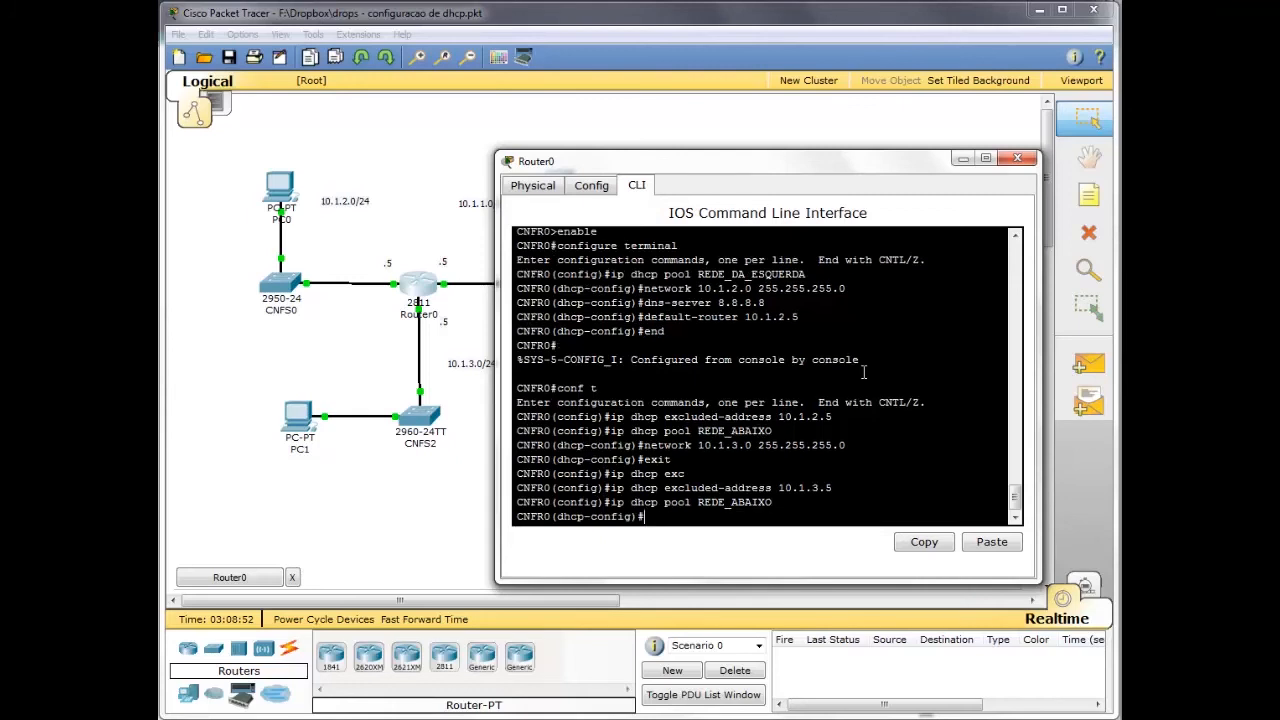
{"action": "type", "text": "dns-server 8.8.8.8"}
{"action": "key", "text": "Return"}
{"action": "type", "text": "default-router 10.1.3.5"}
{"action": "key", "text": "Return"}
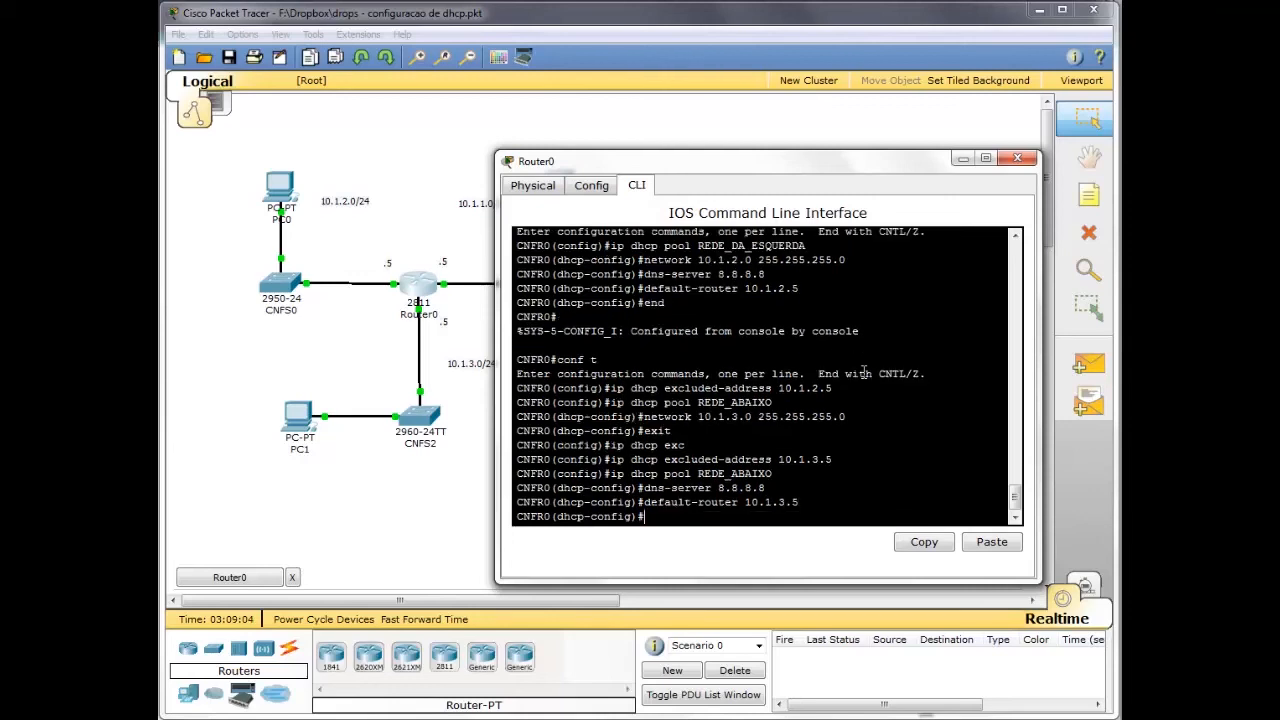
{"action": "type", "text": "exit"}
{"action": "key", "text": "Return"}
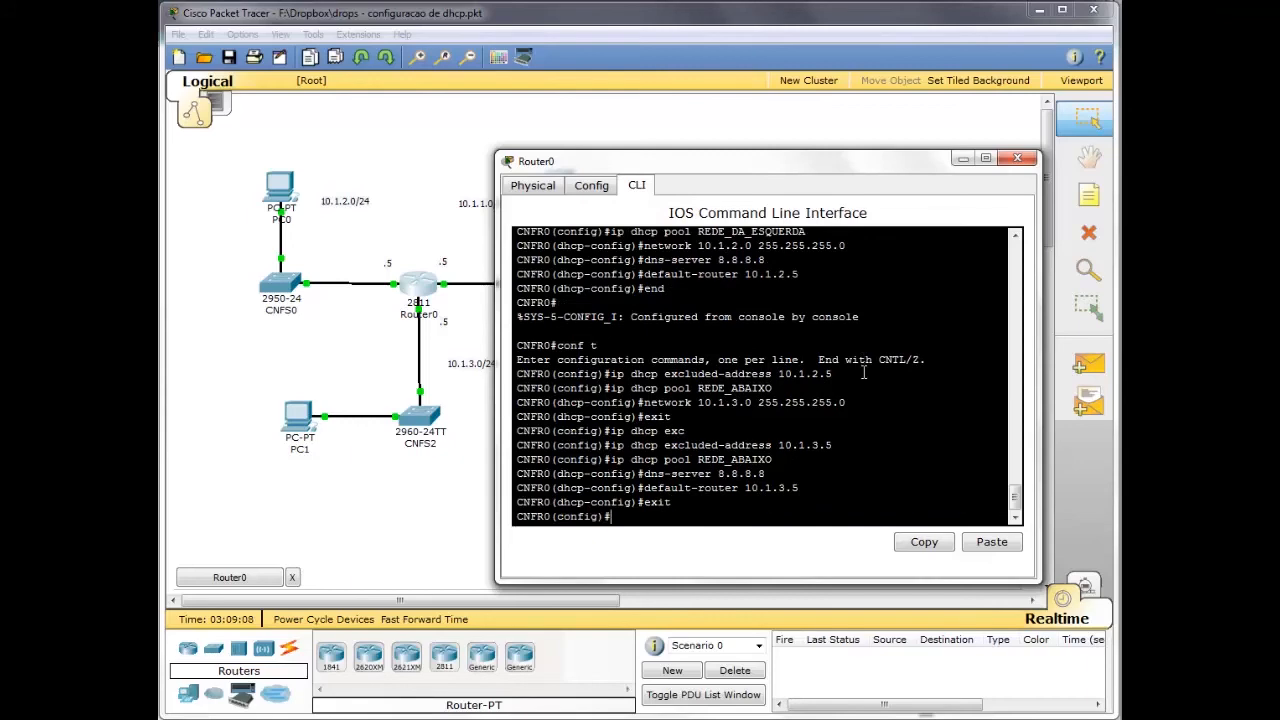
Create the DHCP pool REDE_DA_DIREITA for the network on the router's PC2 side
{"action": "left_click_drag", "start_coordinate": [845, 169], "coordinate": [918, 178]}
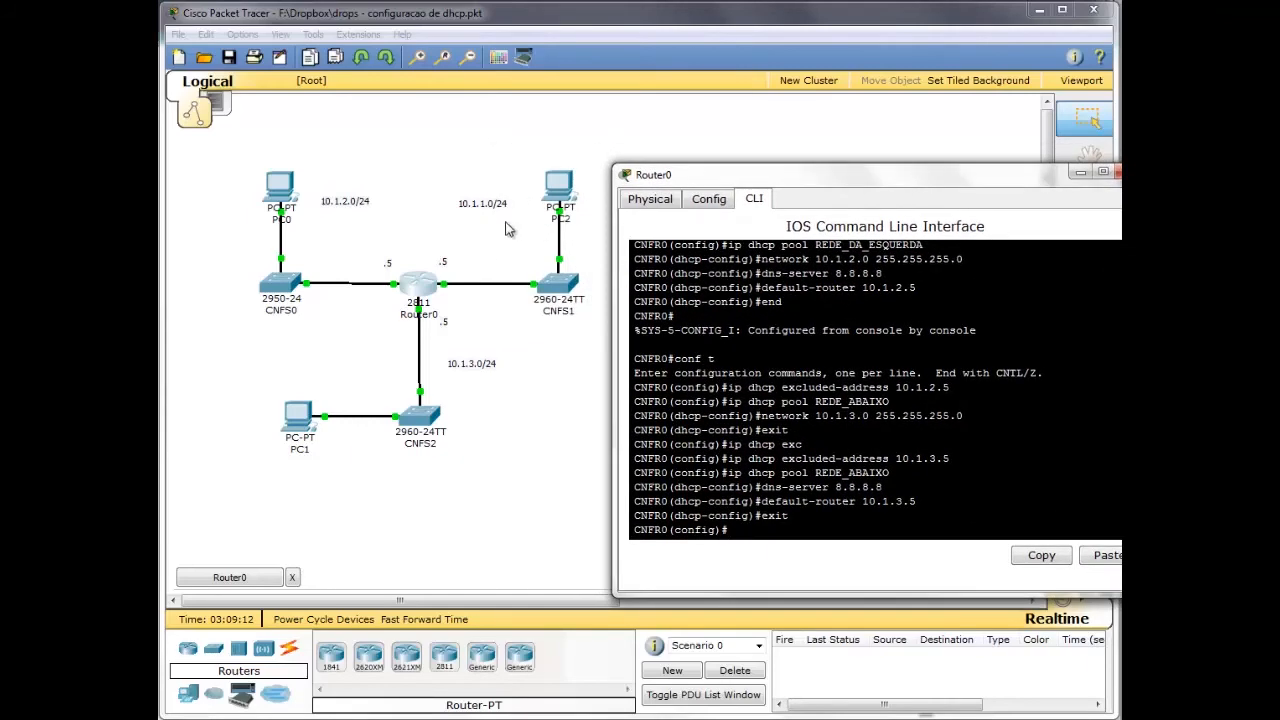
{"action": "left_click_drag", "start_coordinate": [895, 180], "coordinate": [885, 138]}
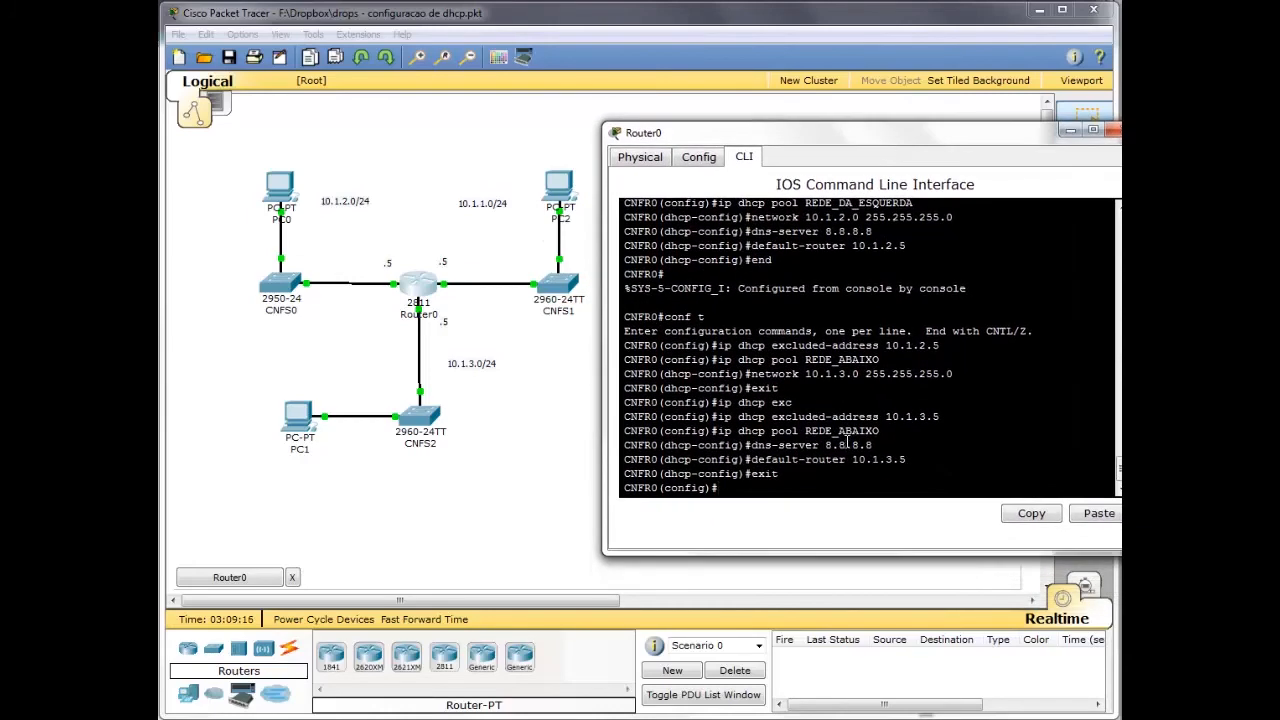
{"action": "type", "text": "ip dhcp pool REDE_DA_DA"}
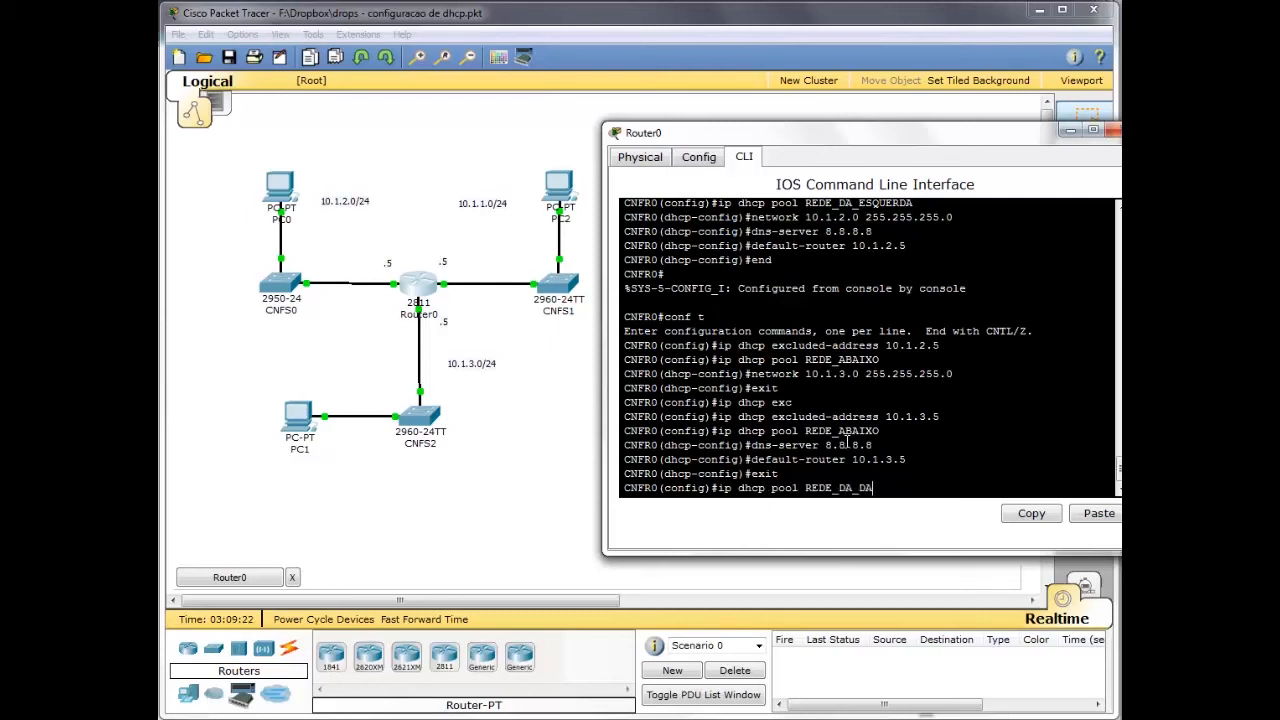
{"action": "key", "text": "BackSpace"}
{"action": "type", "text": "IREITA"}
{"action": "key", "text": "Return"}
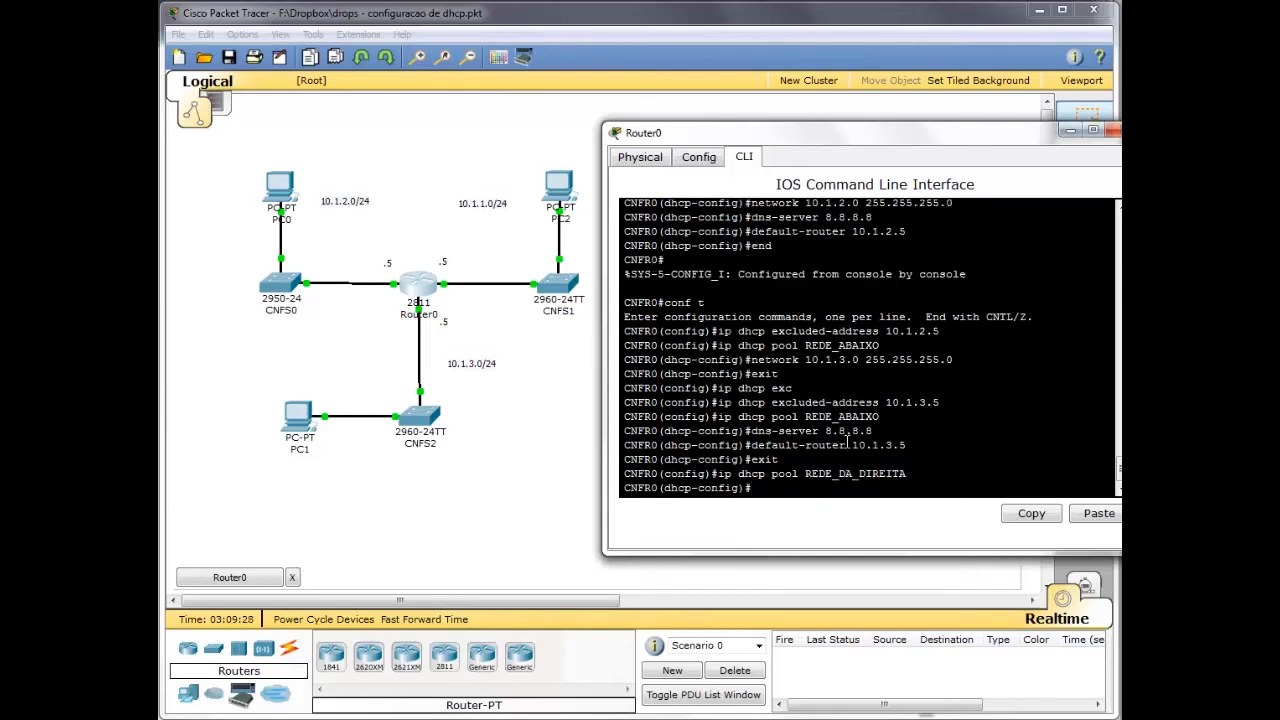
Set the REDE_DA_DIREITA pool's DNS server to 8.8.8.8 and its default router to 10.1.1.5
{"action": "type", "text": "dns-server 8.8.8.8"}
{"action": "key", "text": "Return"}
{"action": "type", "text": "default-router"}
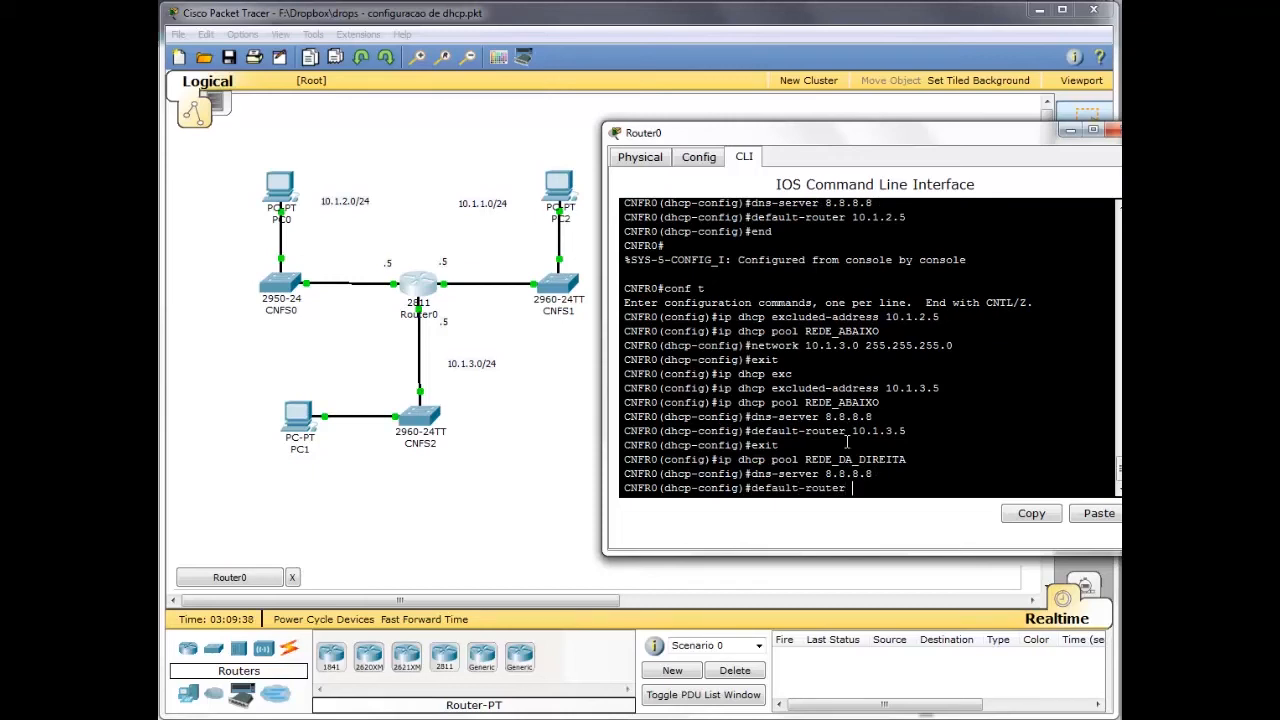
{"action": "type", "text": " 10.1.1.5"}
{"action": "key", "text": "Return"}
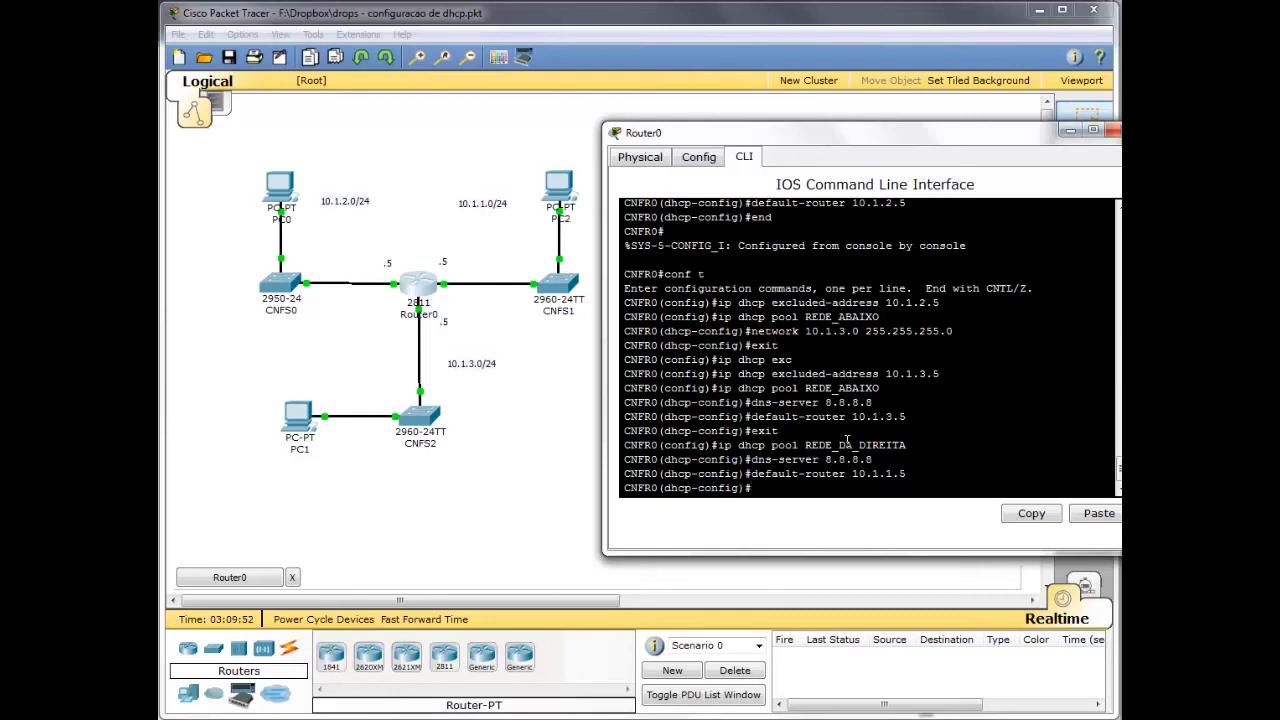
Set the pool's network to 10.1.1.0 with mask 255.255.255.0 and exit the pool configuration
{"action": "type", "text": "network 10.1.1.0 255.255.255.0"}
{"action": "key", "text": "Return"}
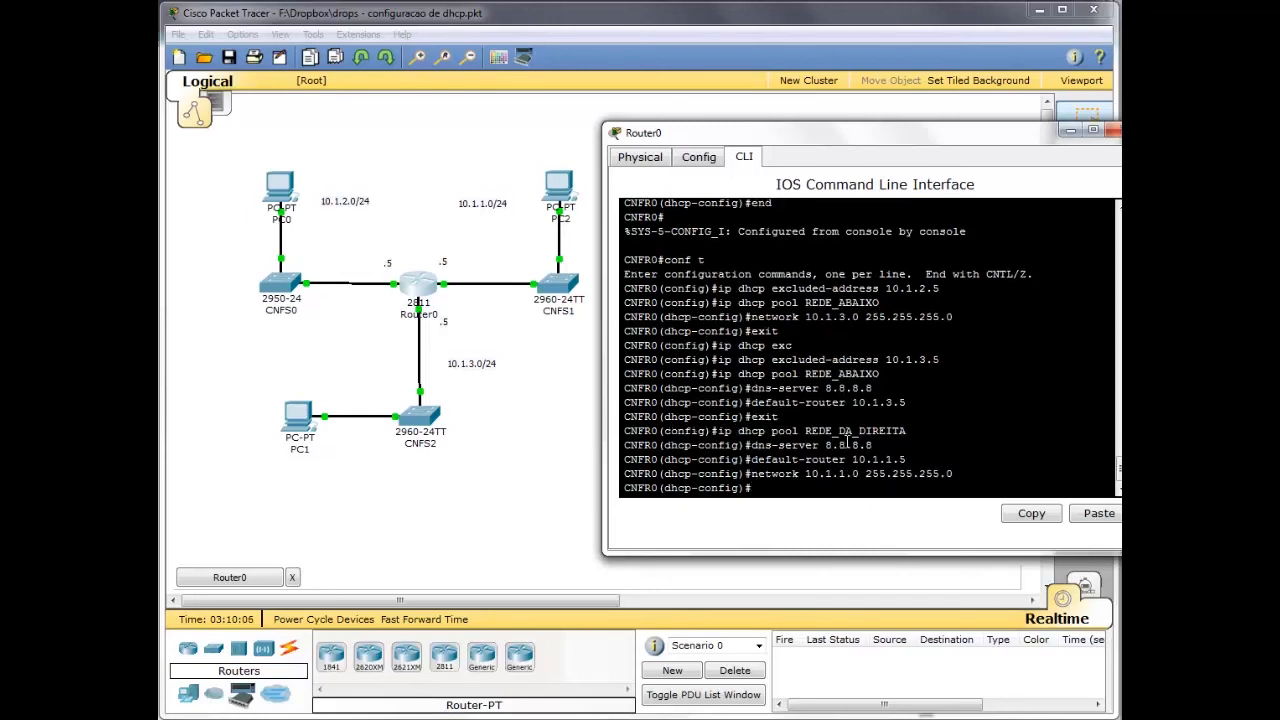
{"action": "type", "text": "exit"}
{"action": "key", "text": "Return"}
Exclude the address 10.1.1.5 from DHCP assignment on Router0
{"action": "type", "text": "ip e"}
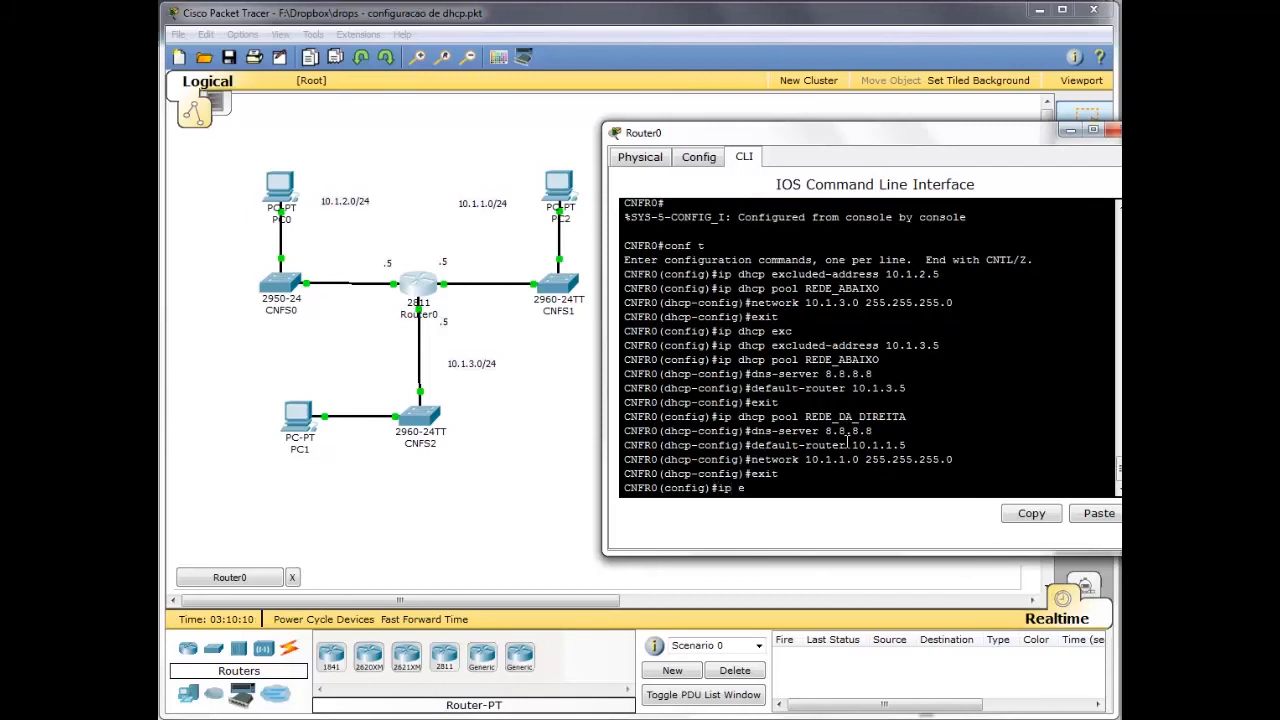
{"action": "type", "text": "dhcp excl"}
{"action": "key", "text": "Tab"}
{"action": "type", "text": "10.1.1.5"}
{"action": "key", "text": "Return"}
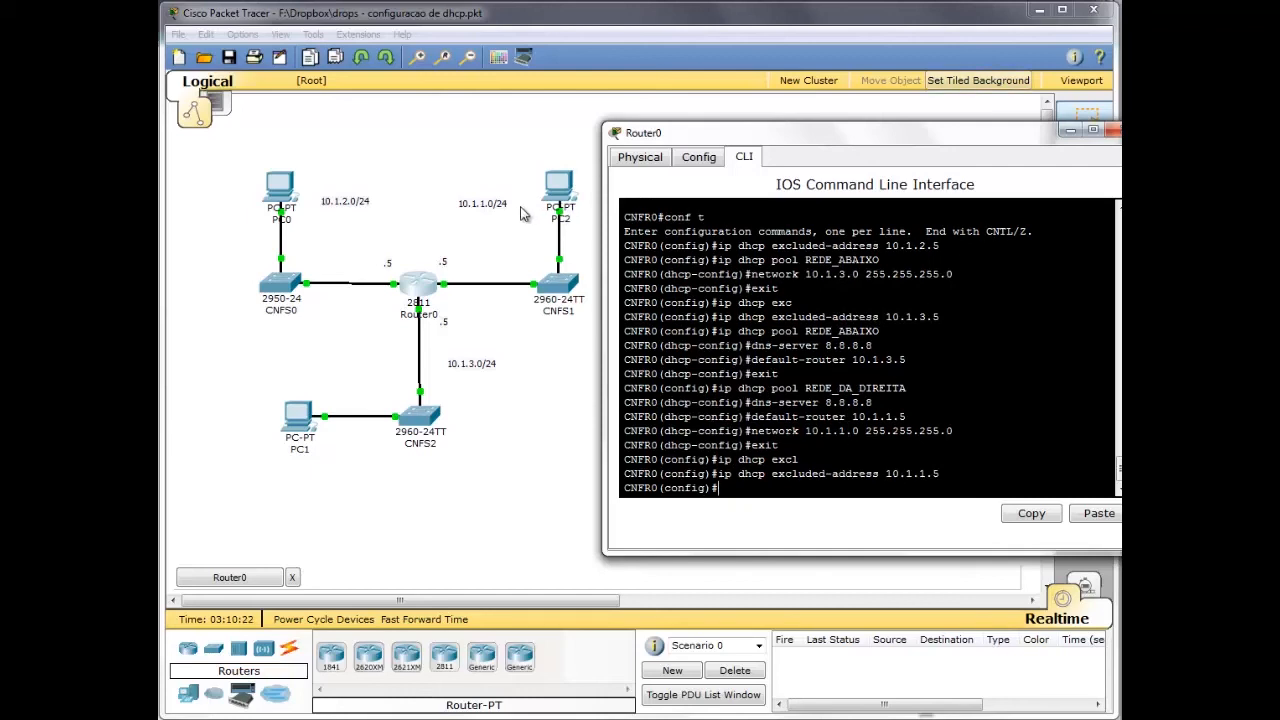
Open PC0's IP configuration and switch it from static addressing to DHCP
{"action": "left_click", "coordinate": [490, 158]}
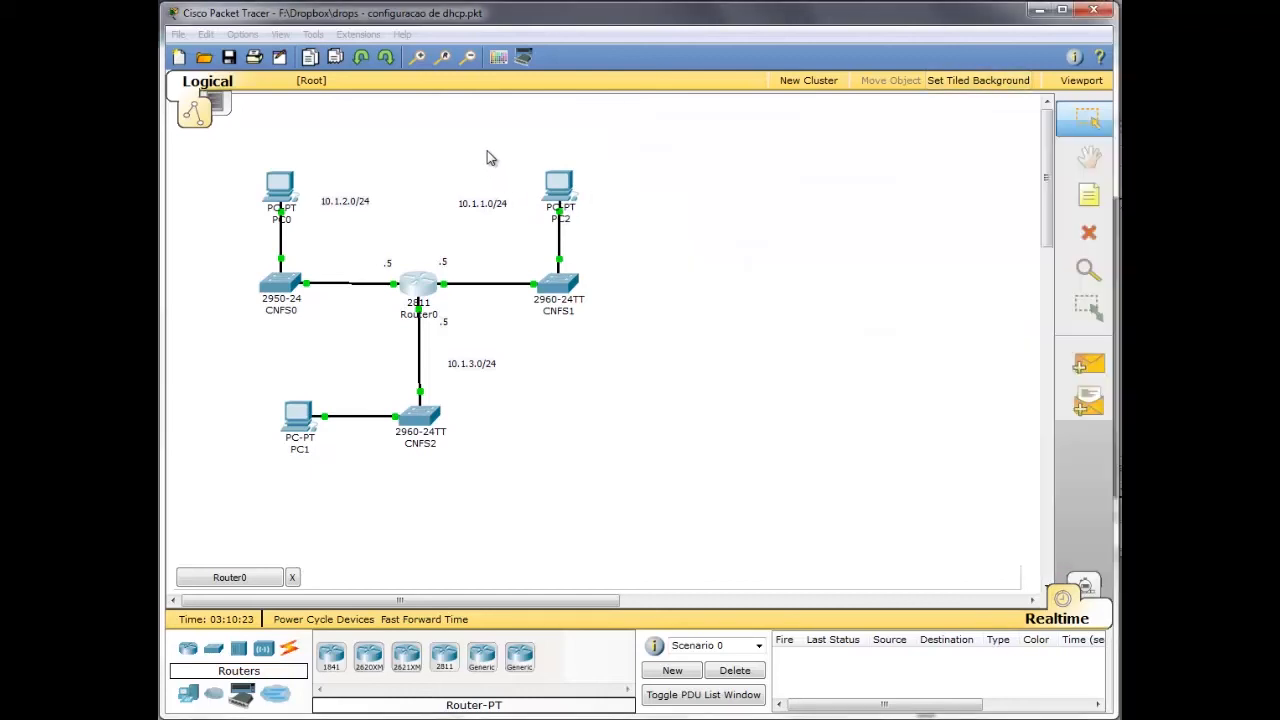
{"action": "left_click", "coordinate": [280, 182]}
{"action": "left_click_drag", "start_coordinate": [260, 106], "coordinate": [958, 146]}
{"action": "left_click", "coordinate": [650, 258]}
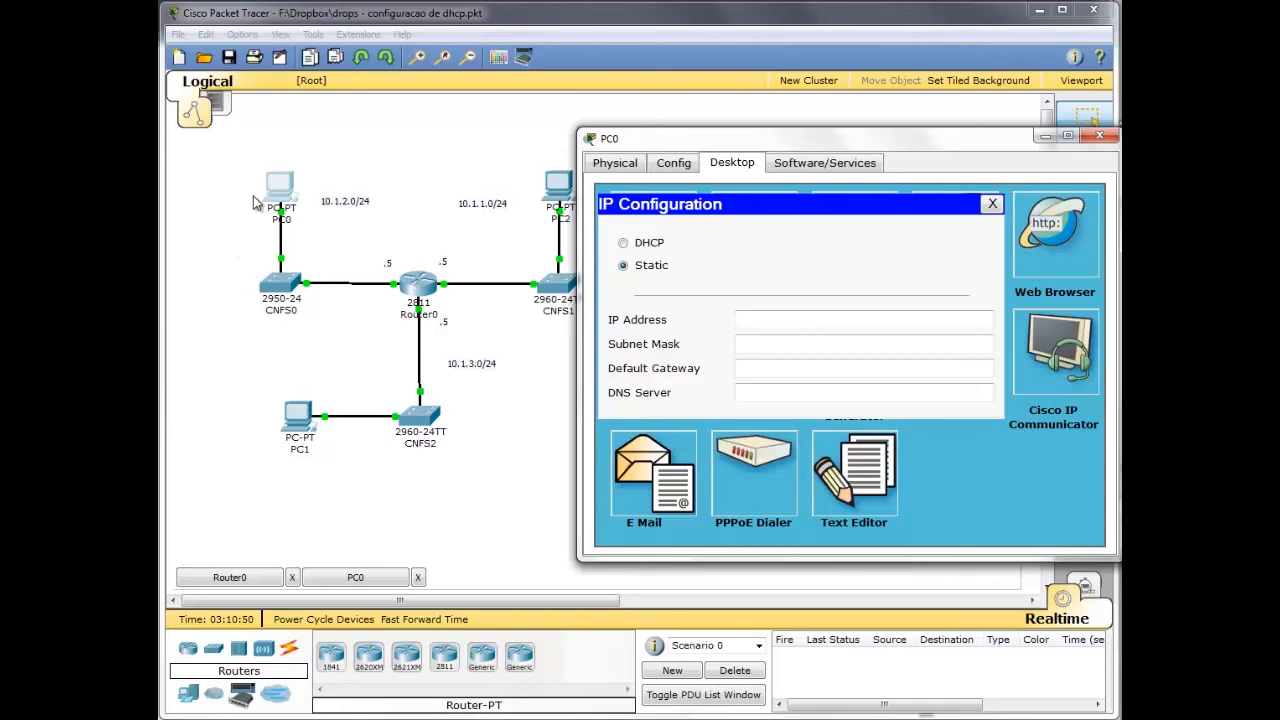
{"action": "left_click", "coordinate": [623, 243]}
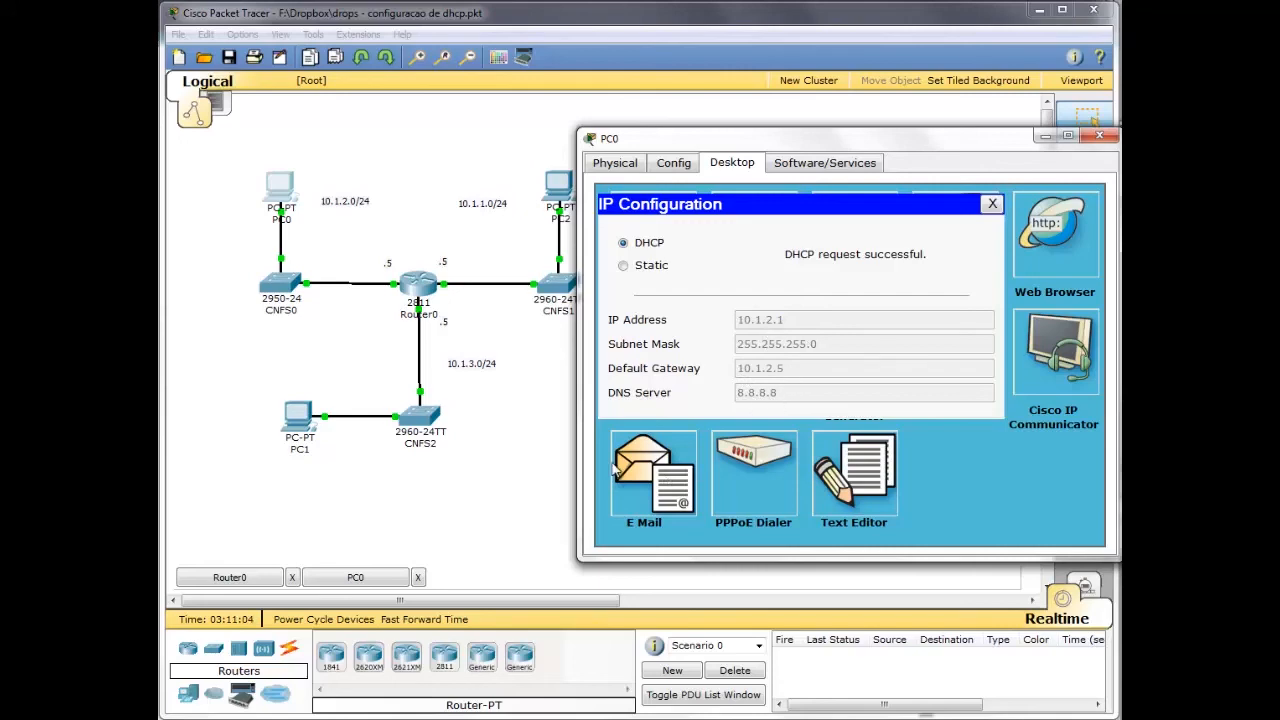
Open PC1's IP configuration and have it obtain its address through DHCP
{"action": "left_click", "coordinate": [309, 452]}
{"action": "left_click", "coordinate": [305, 450]}
{"action": "left_click_drag", "start_coordinate": [270, 165], "coordinate": [922, 147]}
{"action": "left_click", "coordinate": [698, 250]}
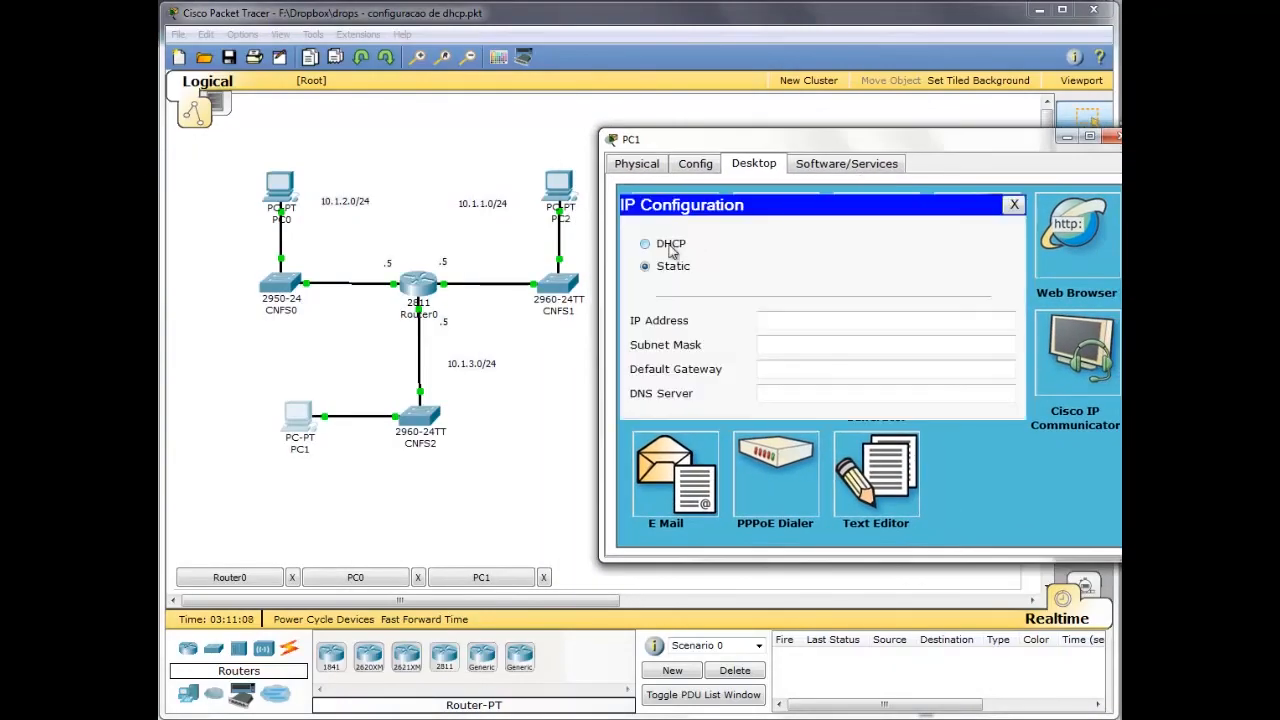
{"action": "left_click", "coordinate": [645, 245]}
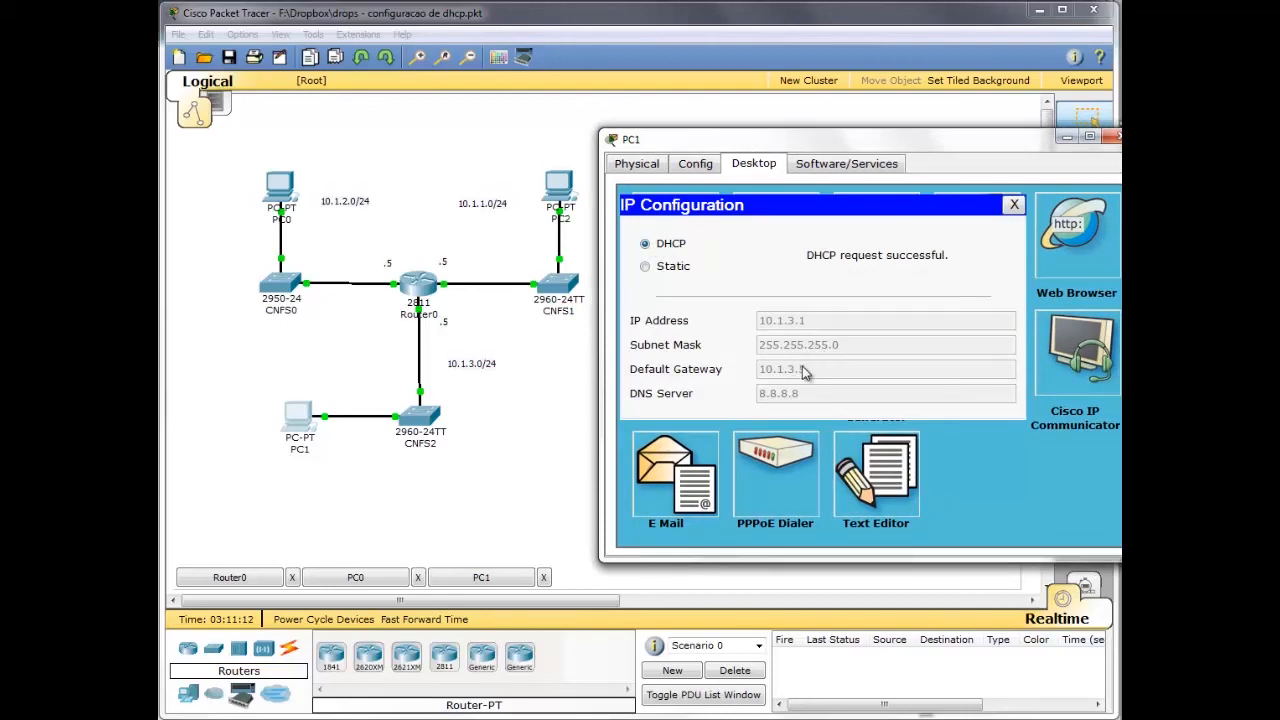
Open PC2's IP configuration and set its addressing to DHCP
{"action": "left_click", "coordinate": [587, 406]}
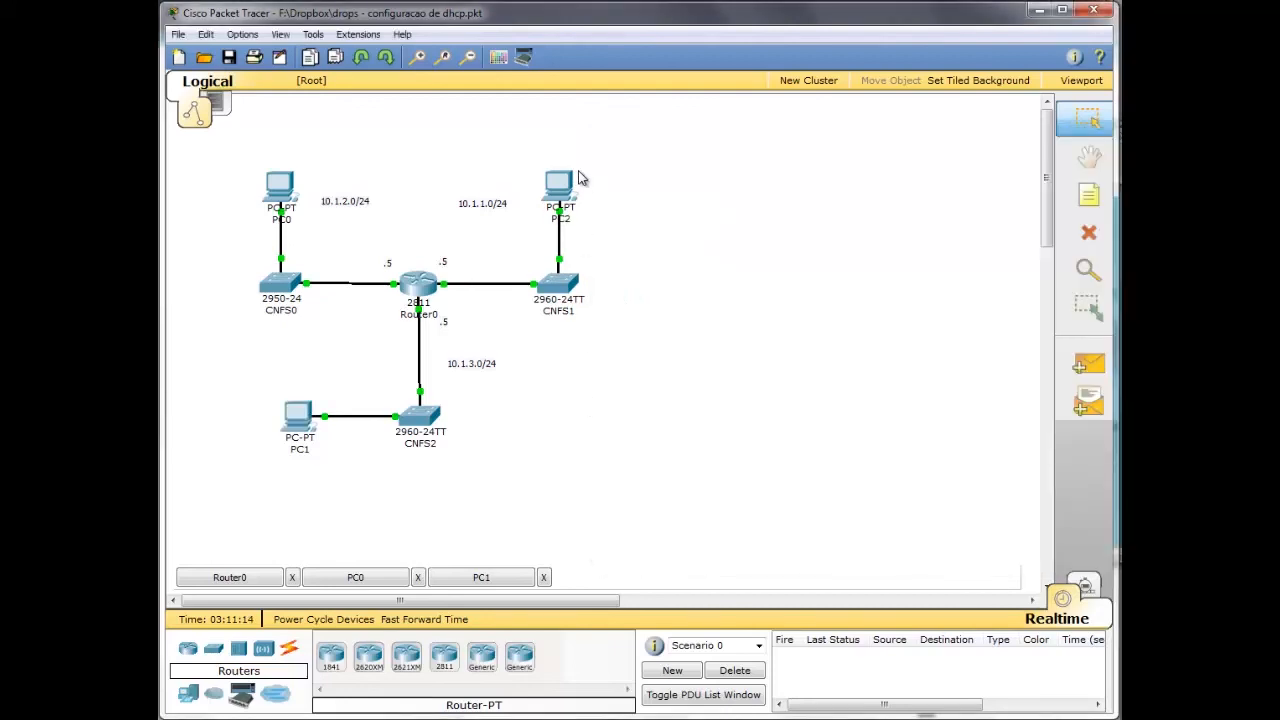
{"action": "left_click", "coordinate": [562, 185]}
{"action": "left_click_drag", "start_coordinate": [160, 1], "coordinate": [869, 168]}
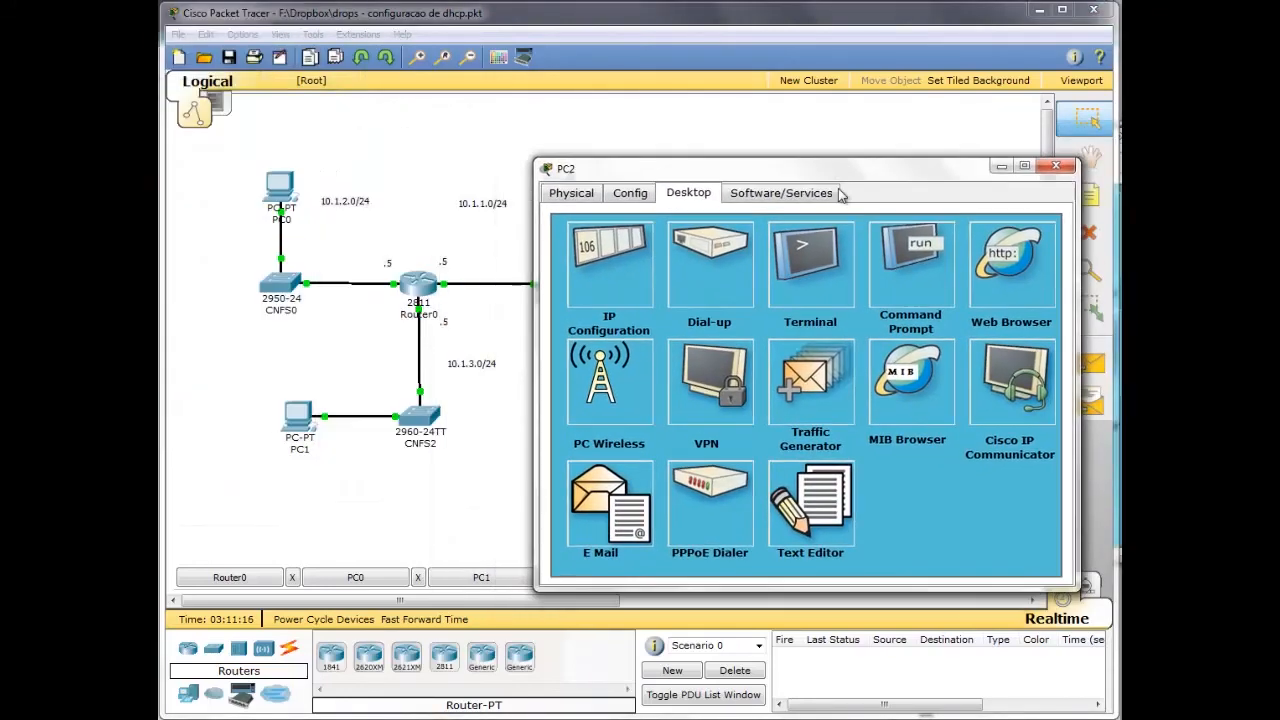
{"action": "left_click", "coordinate": [627, 276]}
{"action": "left_click", "coordinate": [605, 272]}
{"action": "left_click_drag", "start_coordinate": [796, 177], "coordinate": [833, 143]}
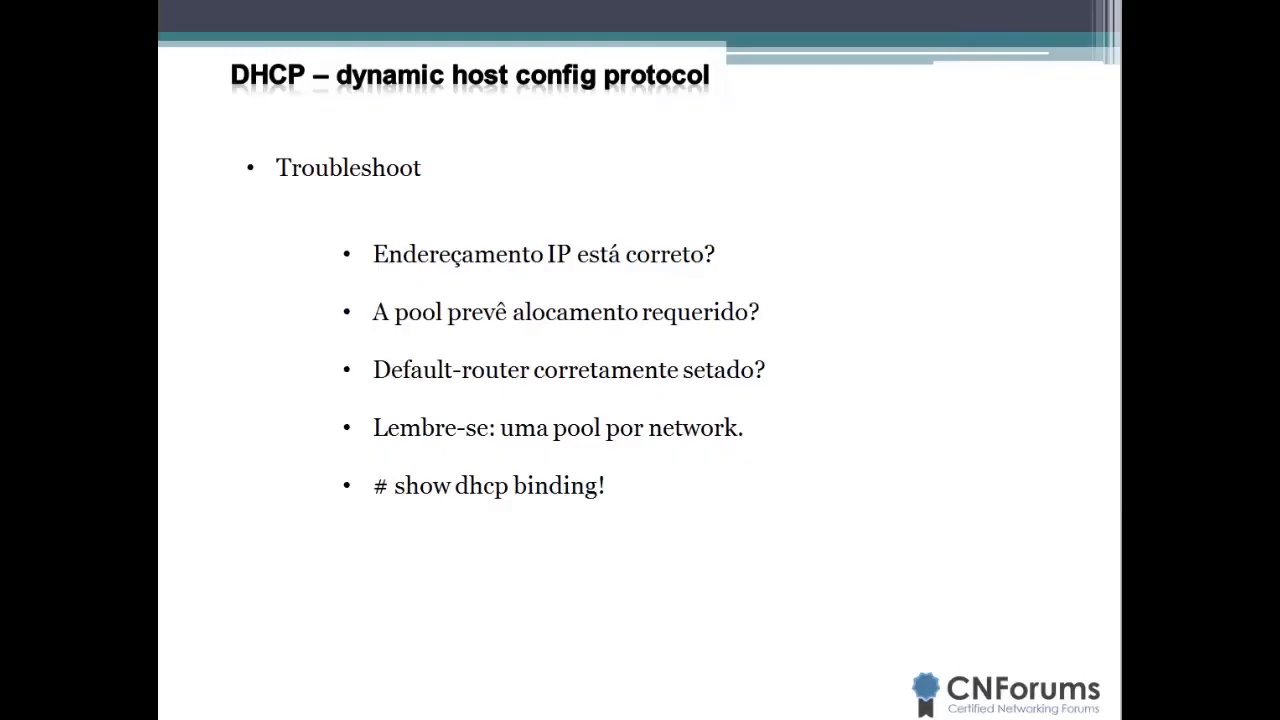
{"action": "left_click_drag", "start_coordinate": [277, 266], "coordinate": [306, 275]}
{"action": "left_click_drag", "start_coordinate": [285, 314], "coordinate": [325, 313]}
{"action": "left_click_drag", "start_coordinate": [316, 304], "coordinate": [316, 319]}
{"action": "left_click_drag", "start_coordinate": [400, 325], "coordinate": [440, 318]}
{"action": "left_click_drag", "start_coordinate": [545, 327], "coordinate": [686, 334]}
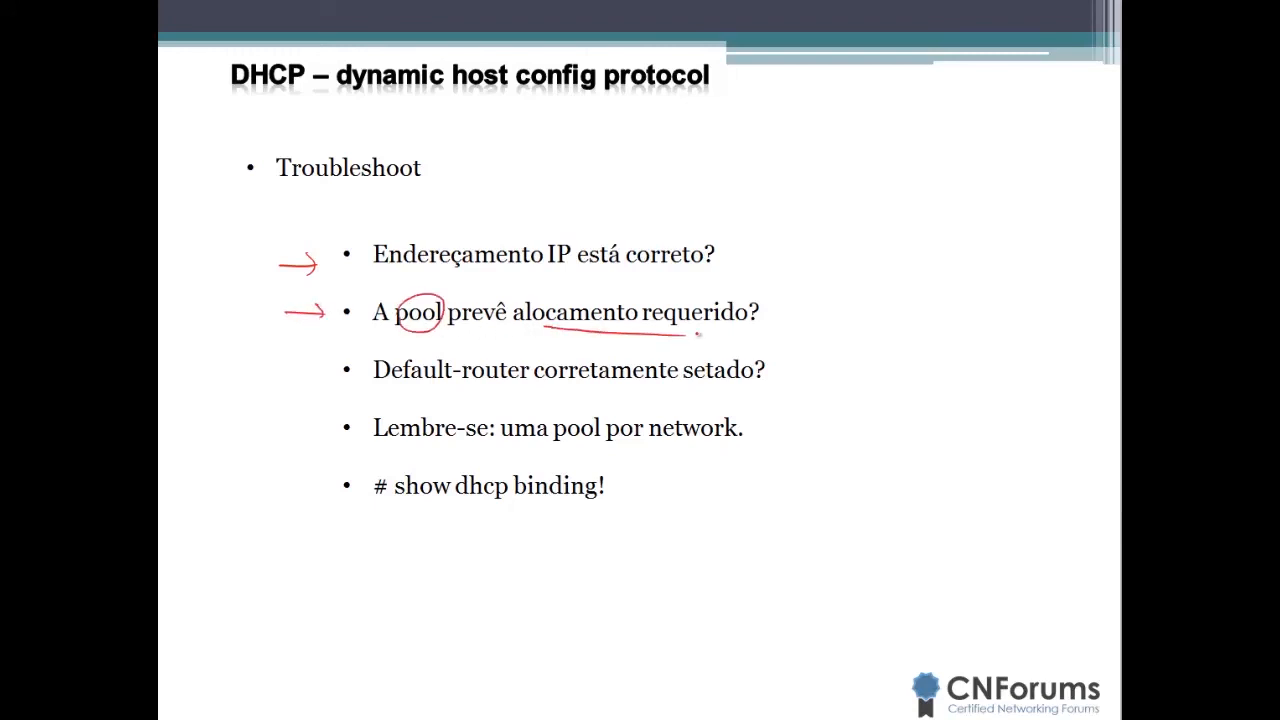
{"action": "mouse_move", "coordinate": [818, 262]}
{"action": "left_mouse_down"}
{"action": "mouse_move", "coordinate": [838, 280]}
{"action": "mouse_move", "coordinate": [891, 286]}
{"action": "left_mouse_up"}
{"action": "left_click", "coordinate": [878, 284]}
{"action": "left_click_drag", "start_coordinate": [899, 273], "coordinate": [901, 280]}
{"action": "mouse_move", "coordinate": [912, 277]}
{"action": "left_mouse_down"}
{"action": "mouse_move", "coordinate": [934, 294]}
{"action": "mouse_move", "coordinate": [970, 279]}
{"action": "left_mouse_up"}
{"action": "left_click_drag", "start_coordinate": [959, 280], "coordinate": [959, 296]}
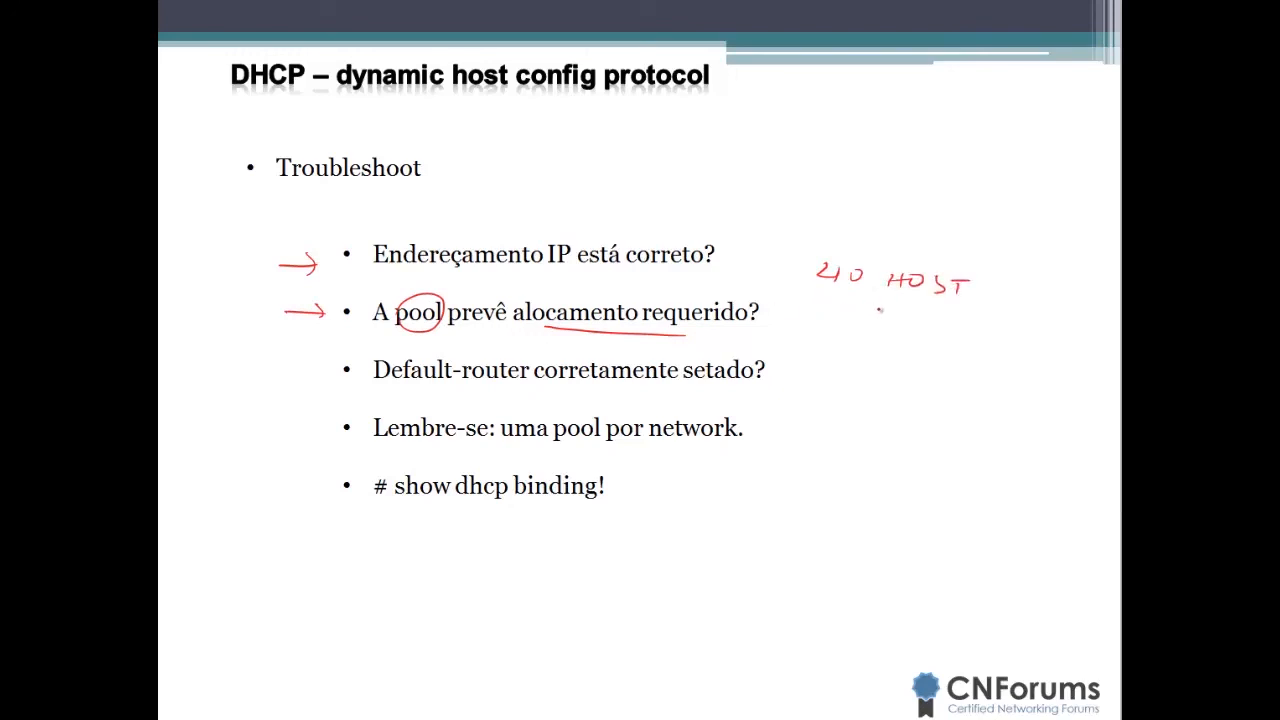
{"action": "left_click_drag", "start_coordinate": [899, 312], "coordinate": [895, 327]}
{"action": "left_click_drag", "start_coordinate": [908, 327], "coordinate": [926, 322]}
{"action": "left_click", "coordinate": [883, 318]}
{"action": "left_click_drag", "start_coordinate": [905, 298], "coordinate": [900, 299]}
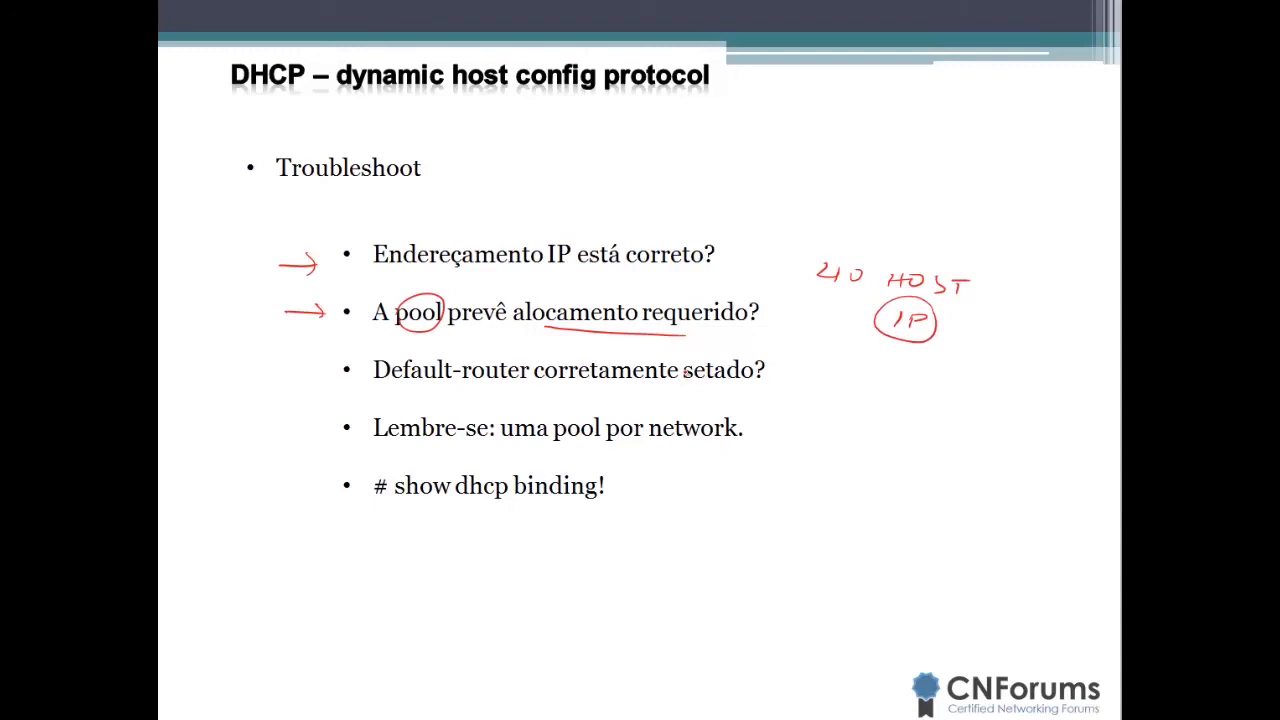